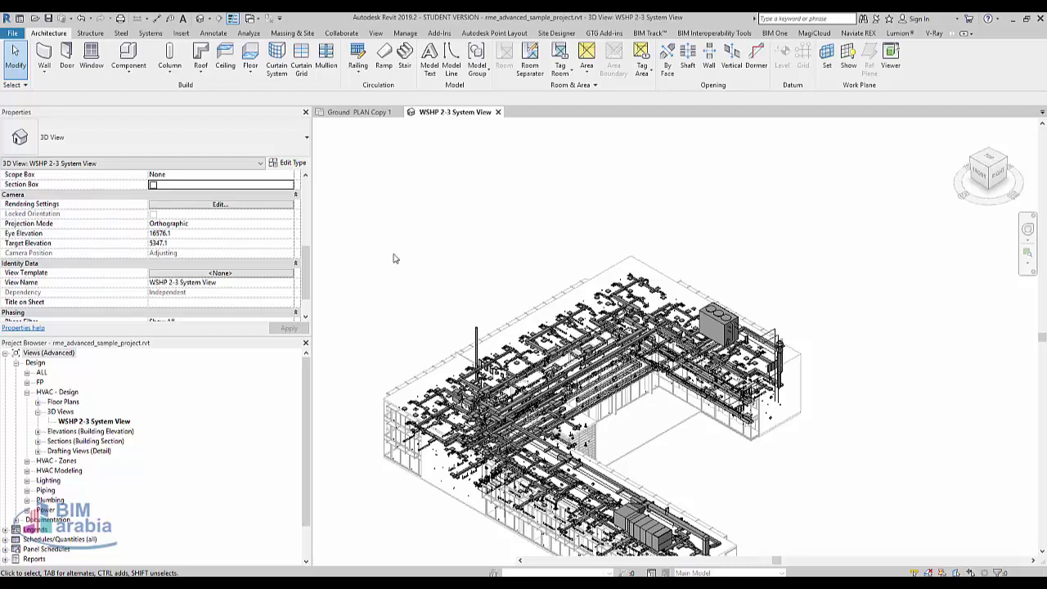
Zoom the 3D view, then select Schedules/Quantities (all) in the Project Browser
scroll(802, 386, "up", 1)
scroll(802, 386, "up", 1)
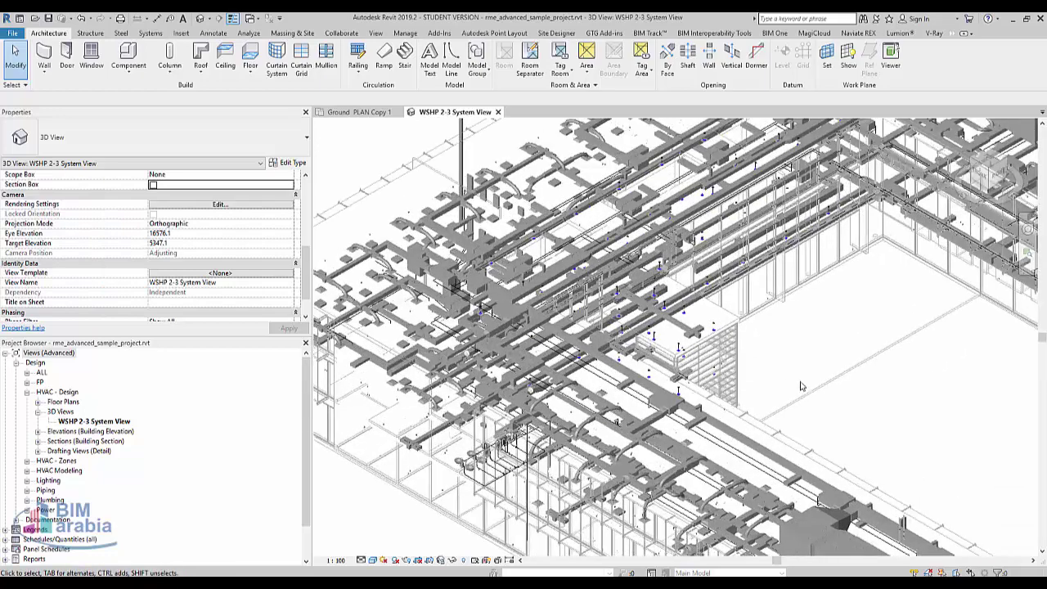
scroll(865, 398, "up", 2)
scroll(863, 396, "up", 1)
scroll(863, 397, "down", 1)
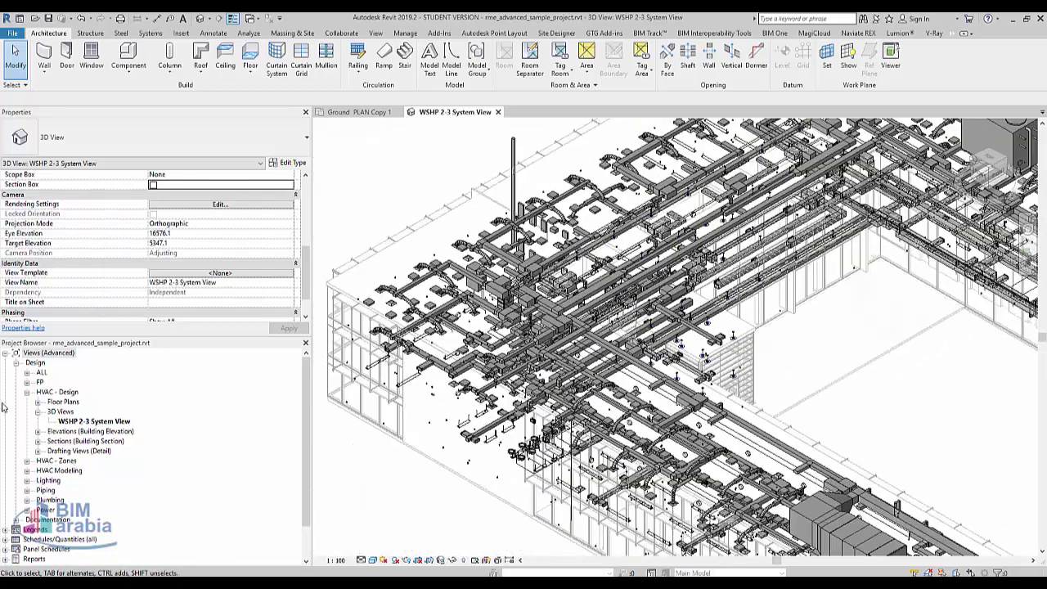
left_click(51, 540)
Create a new schedule for the Pipes category named Pipe Schedule, keeping the New Construction phase
right_click(51, 539)
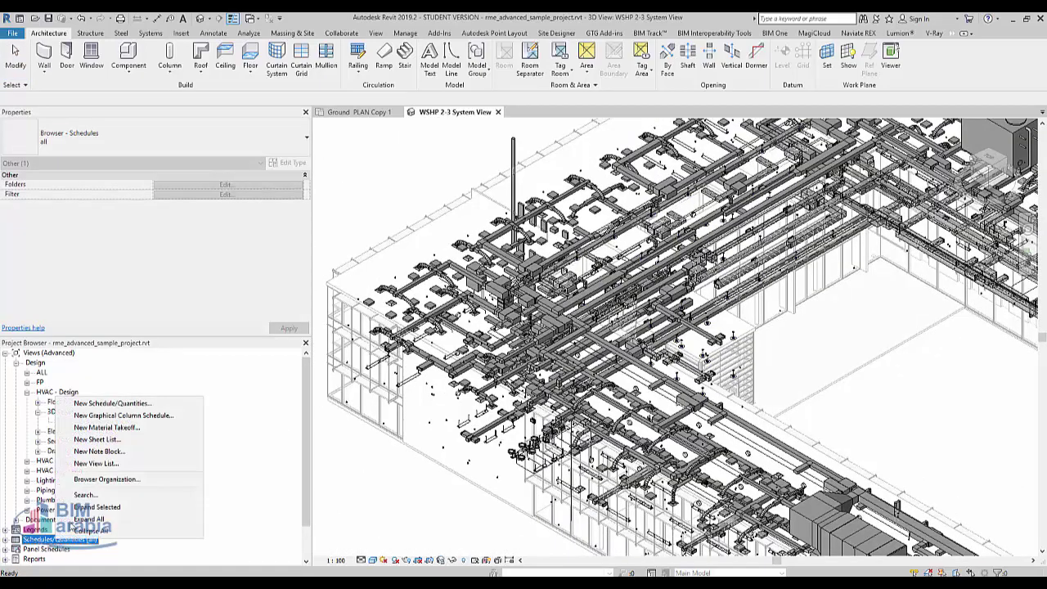
left_click(134, 404)
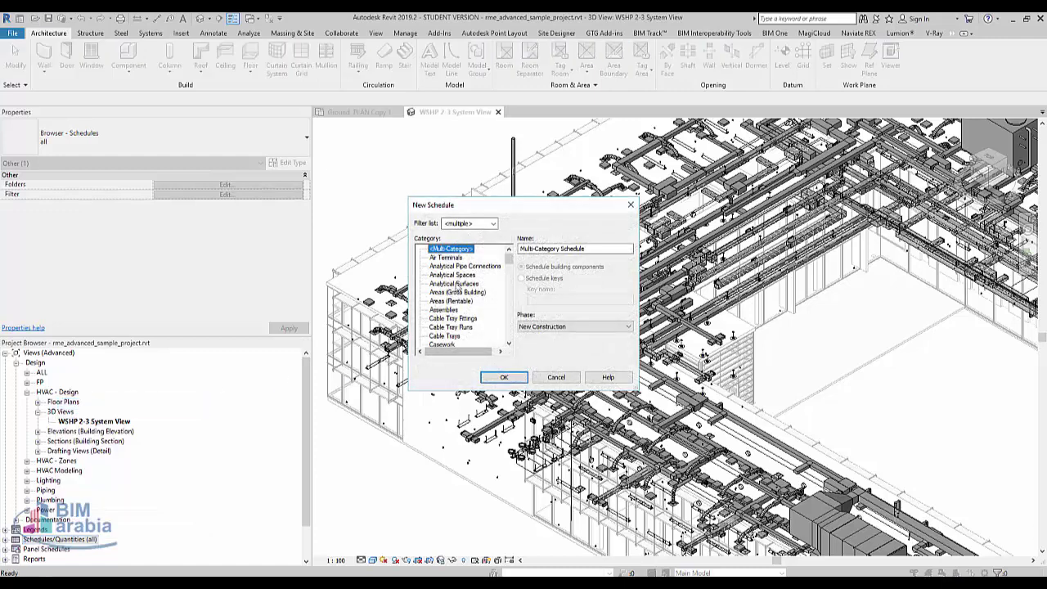
key("p")
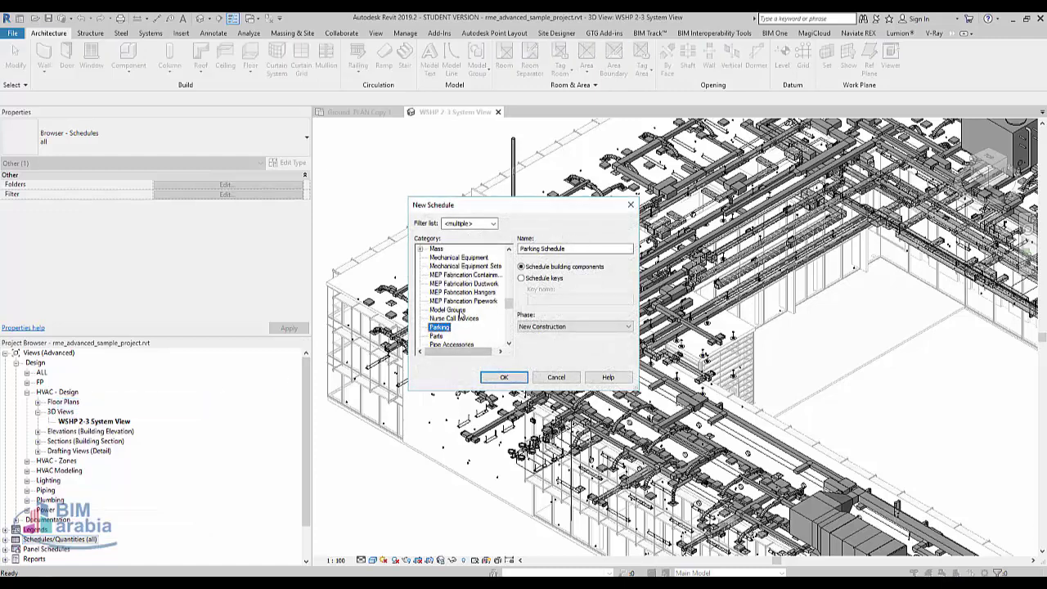
scroll(462, 315, "down", 1)
scroll(460, 315, "down", 1)
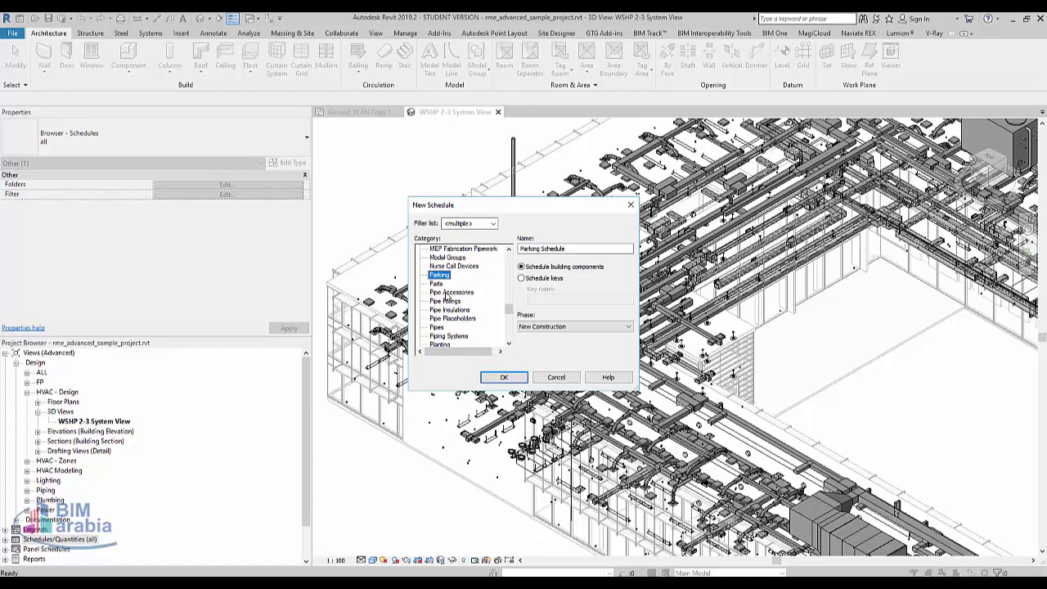
left_click(447, 293)
left_click(447, 302)
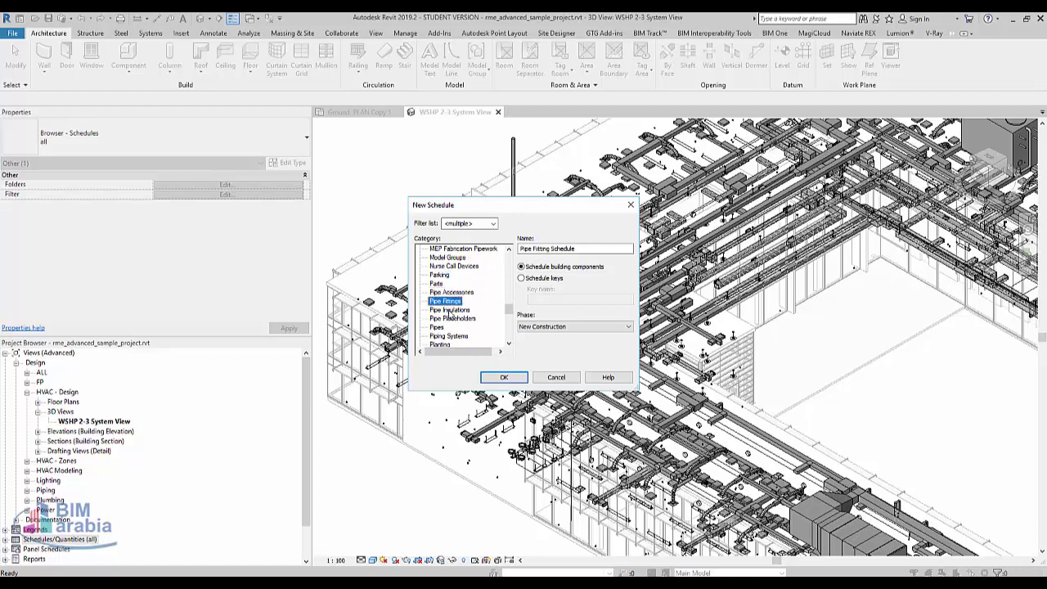
left_click(449, 311)
left_click(436, 327)
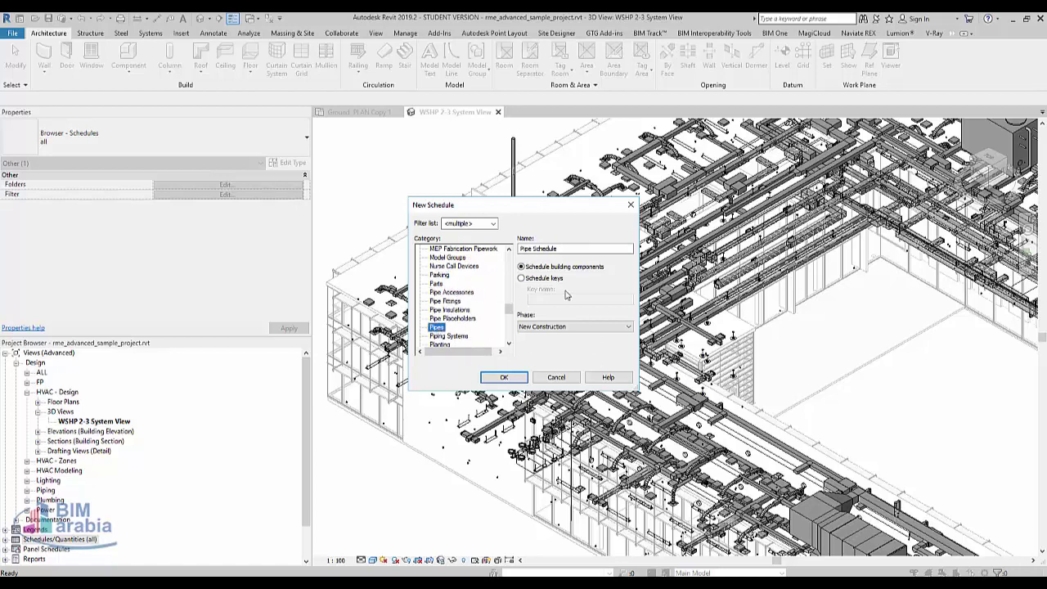
left_click(559, 326)
left_click(557, 333)
Confirm the Pipe Schedule and add the Size, System Type, Type and System Name fields
left_click(504, 377)
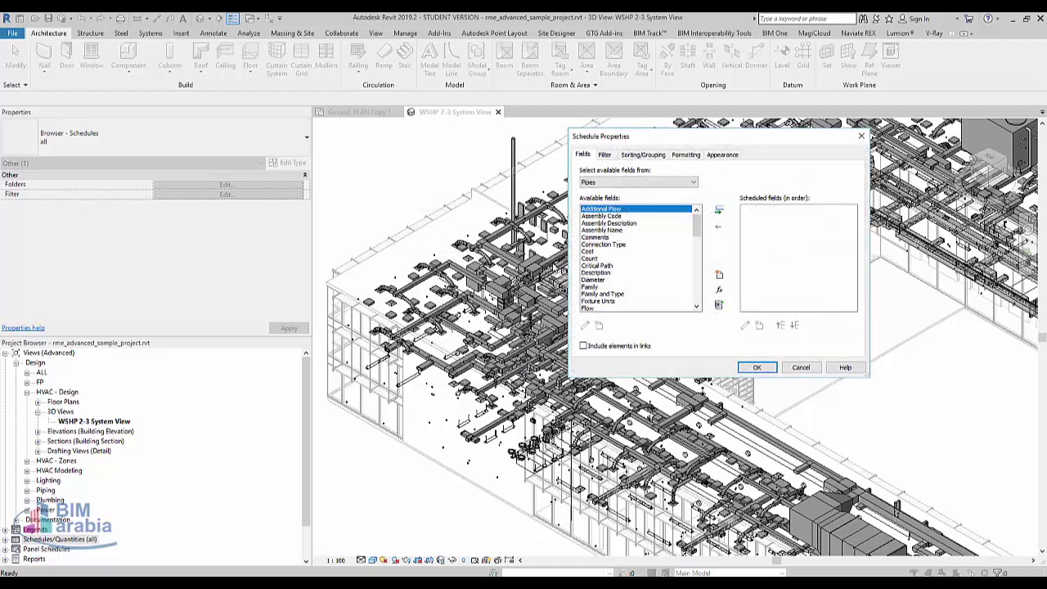
scroll(638, 236, "down", 2)
left_click(641, 238)
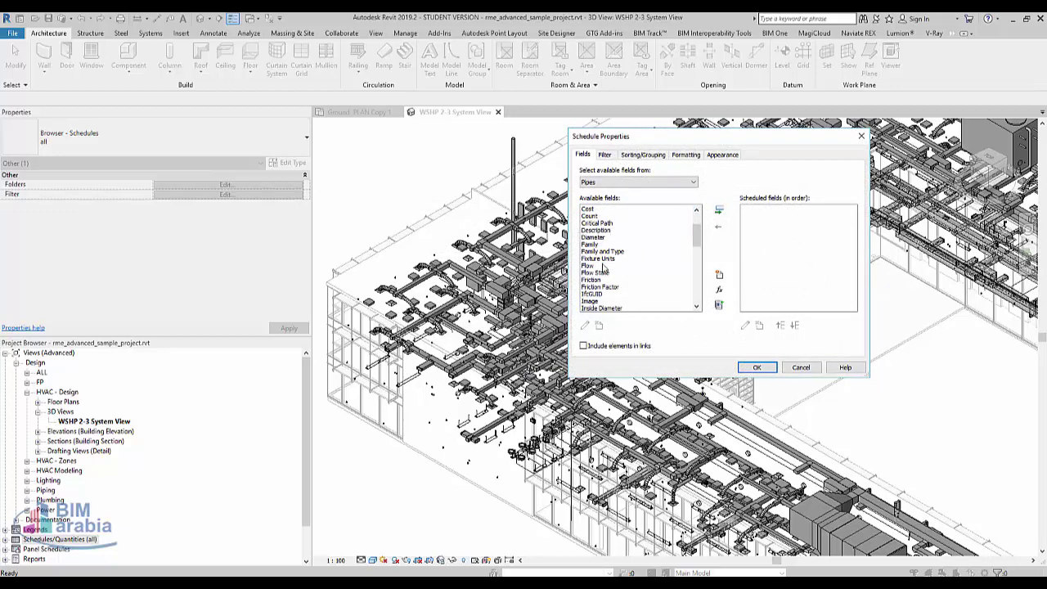
left_click_drag(629, 266, 599, 268)
scroll(600, 268, "down", 1)
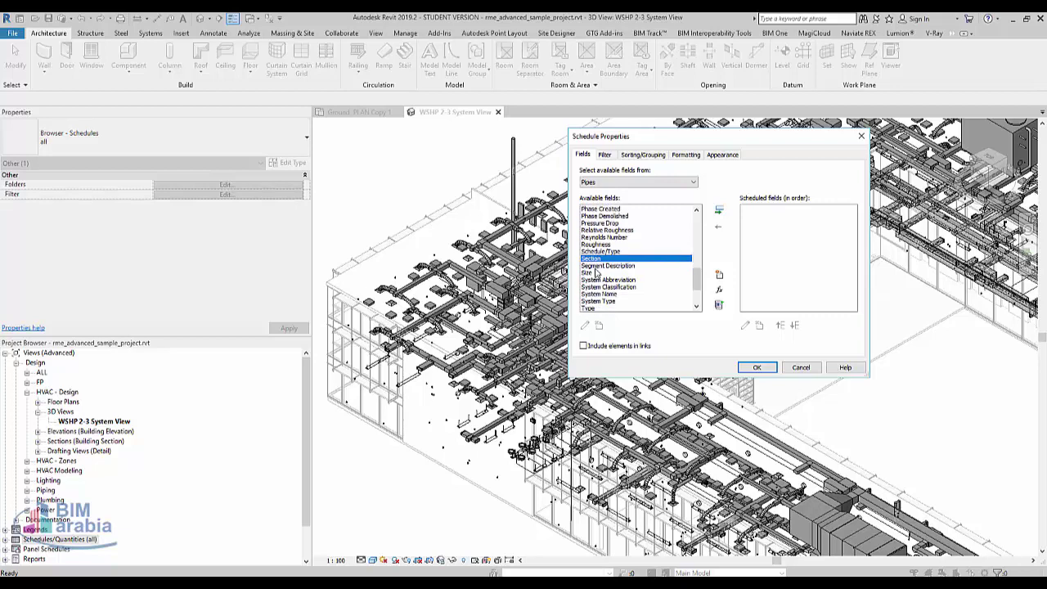
left_click(595, 275)
double_click(594, 276)
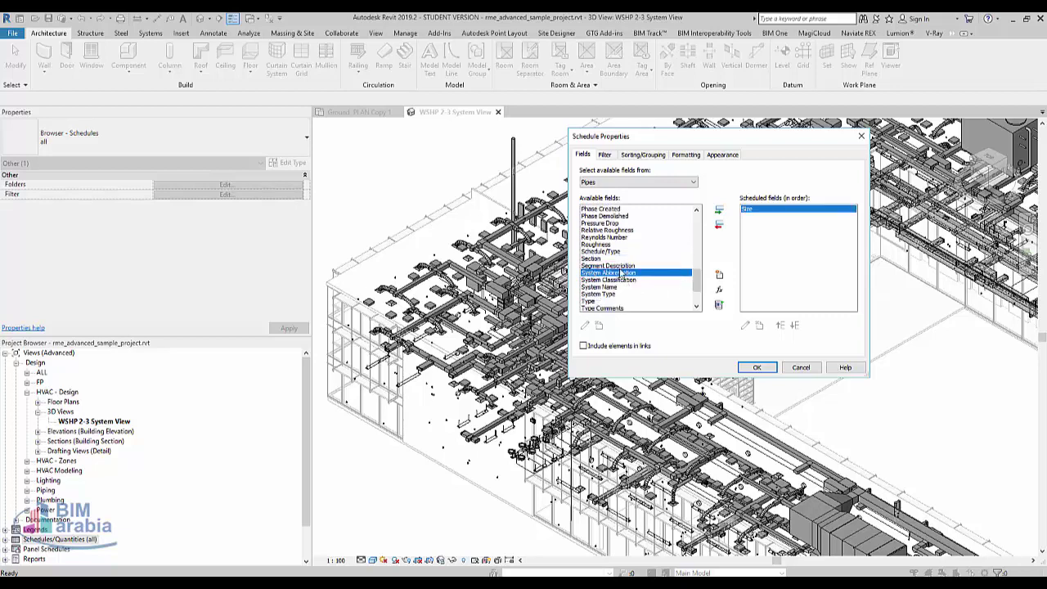
scroll(630, 277, "down", 2)
double_click(607, 253)
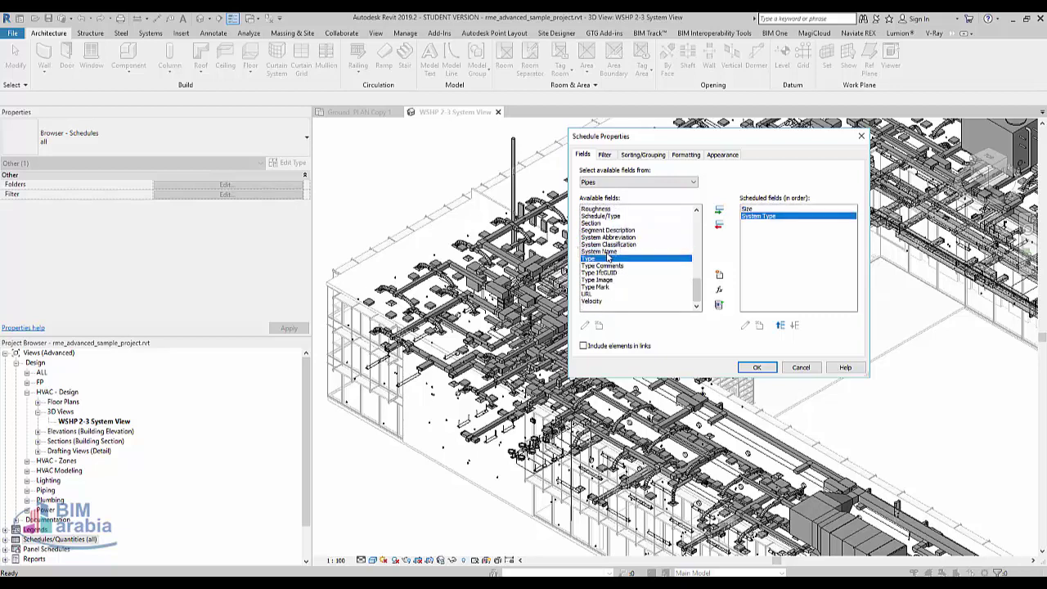
double_click(603, 260)
double_click(606, 258)
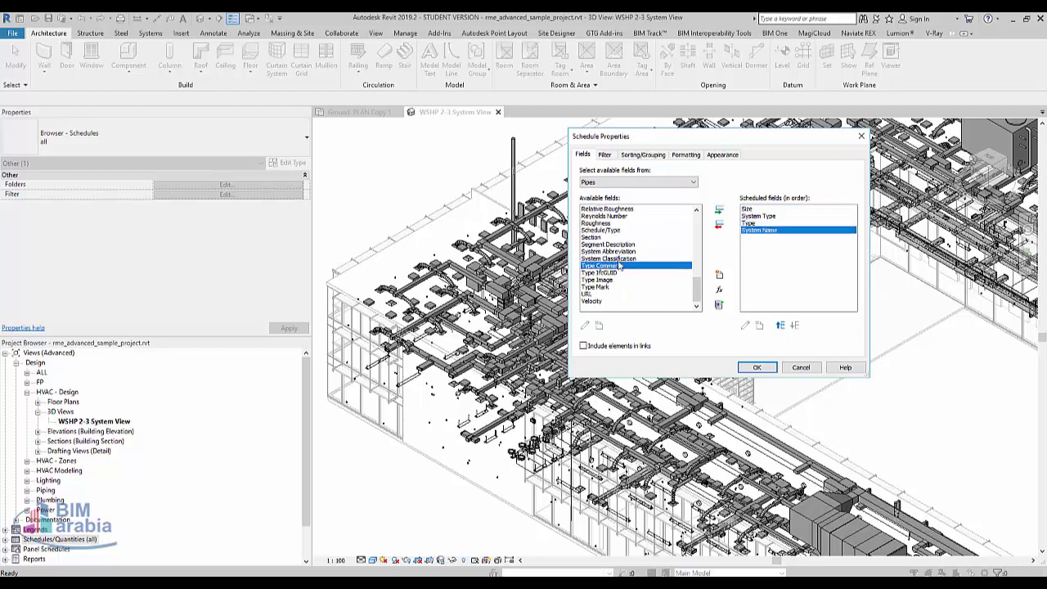
Add the Family, Family and Type, Diameter and Count fields and create the schedule
scroll(649, 272, "up", 1)
scroll(649, 273, "up", 1)
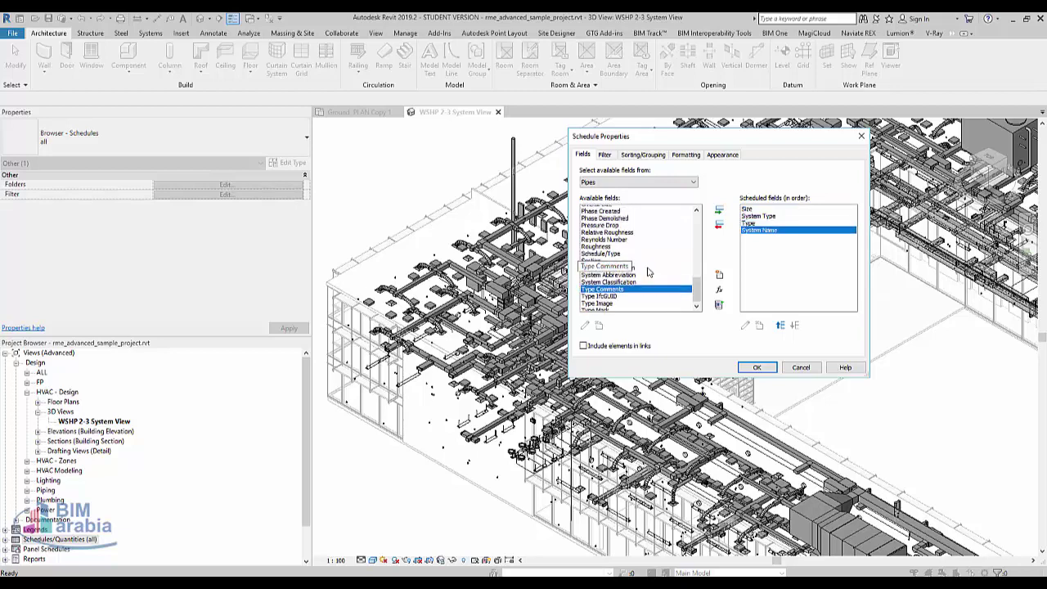
scroll(648, 272, "down", 2)
scroll(648, 272, "up", 3)
scroll(648, 272, "up", 3)
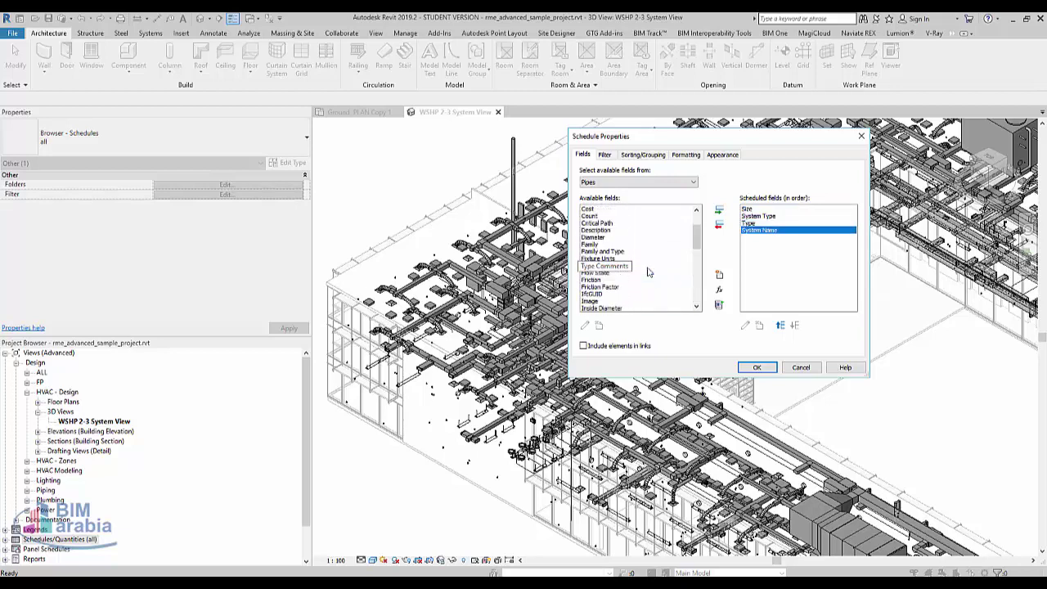
scroll(648, 272, "up", 2)
double_click(603, 287)
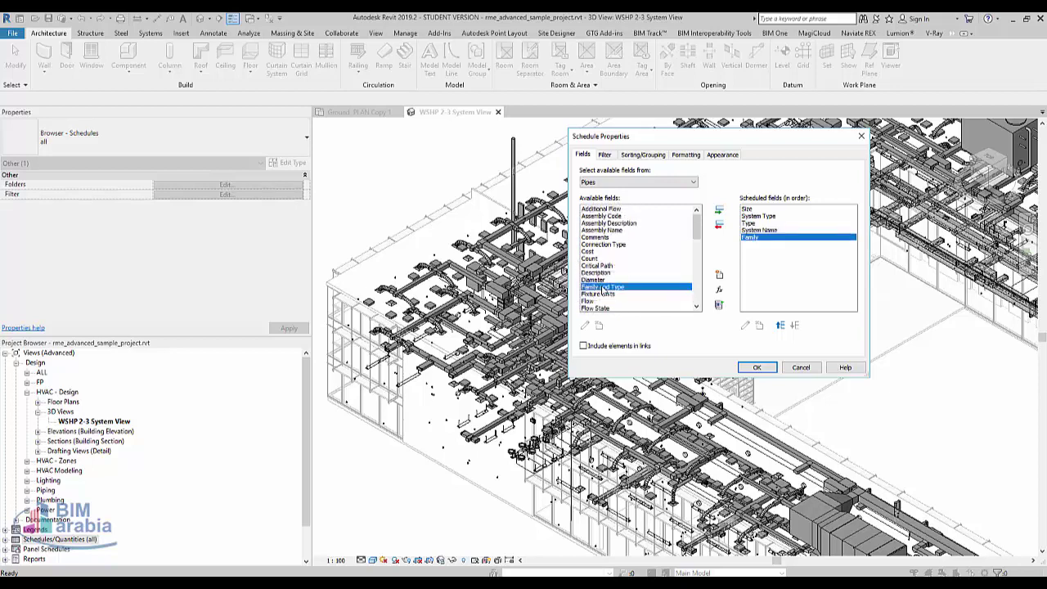
double_click(602, 287)
double_click(605, 279)
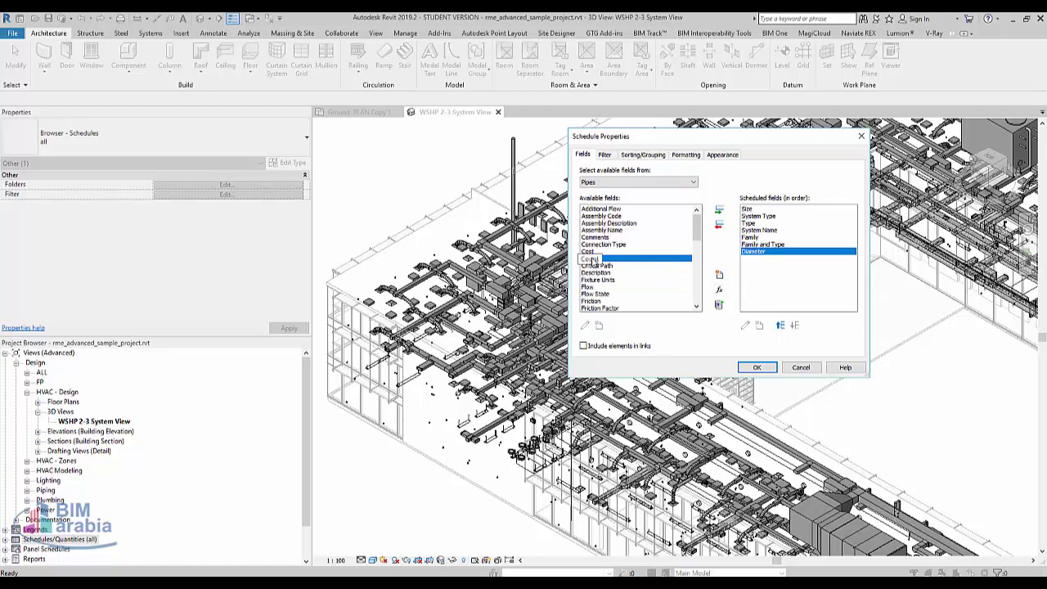
double_click(590, 259)
left_click(757, 367)
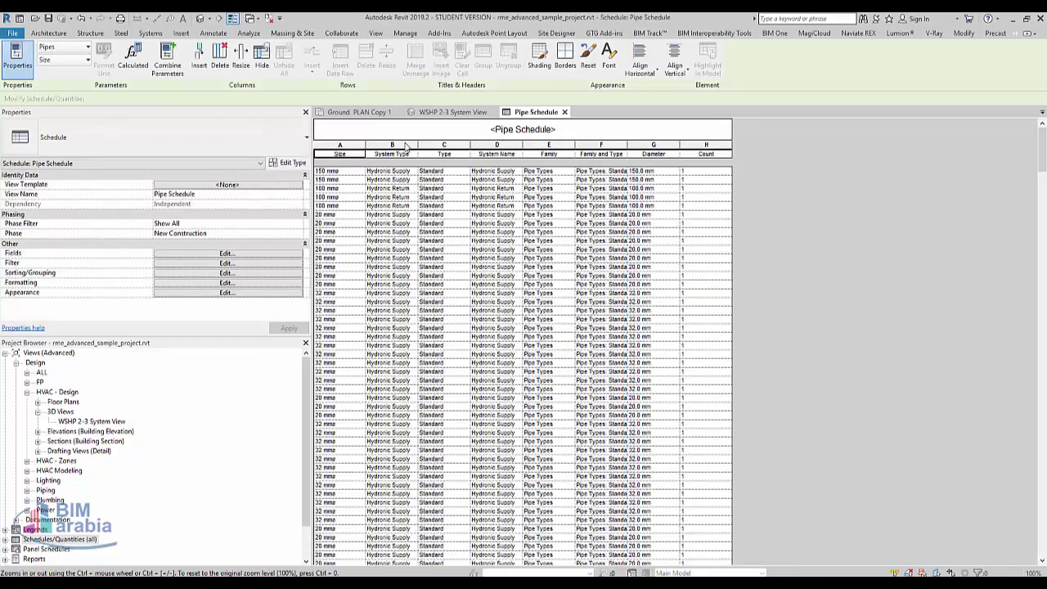
Widen the System Type and Family and Type columns so 'Pipe Types: Standard' entries show in full
left_click_drag(422, 143, 490, 144)
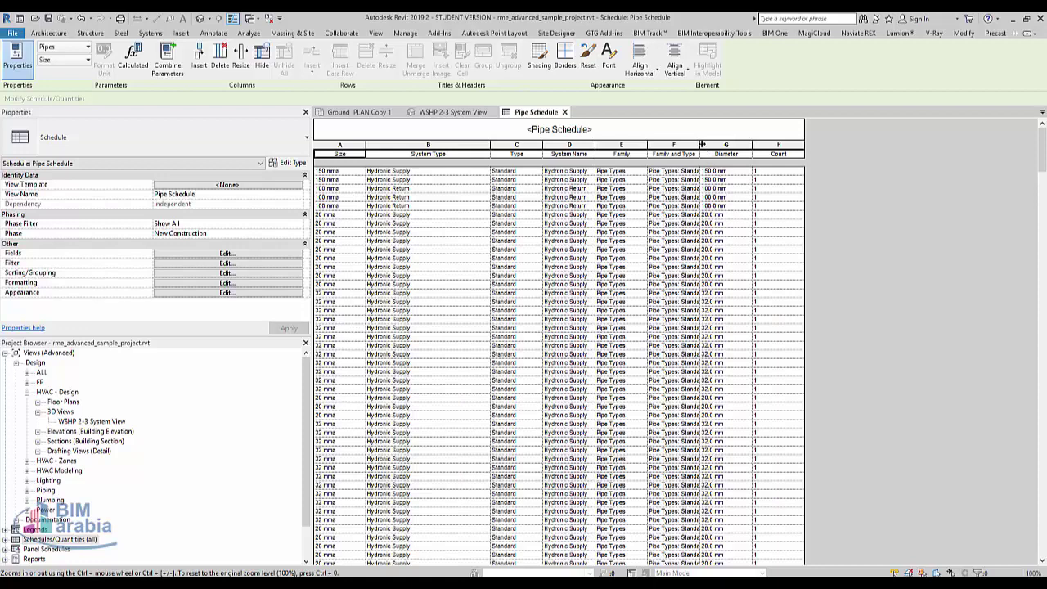
left_click_drag(699, 148, 806, 147)
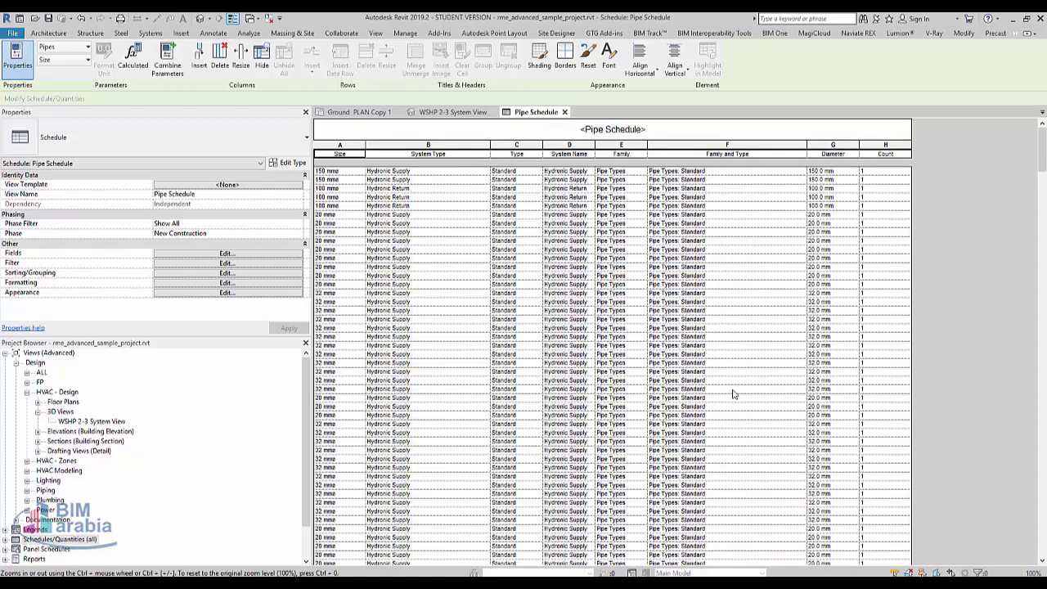
scroll(734, 400, "down", 10)
scroll(801, 397, "down", 5)
scroll(801, 398, "down", 5)
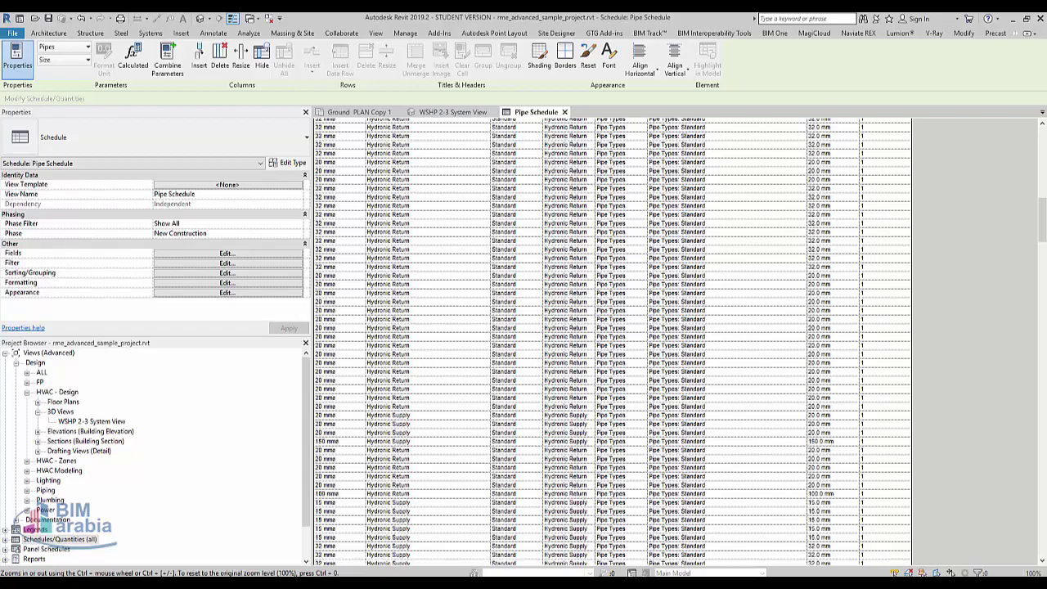
mouse_move(1040, 225)
left_mouse_down()
mouse_move(1041, 540)
mouse_move(1041, 143)
left_mouse_up()
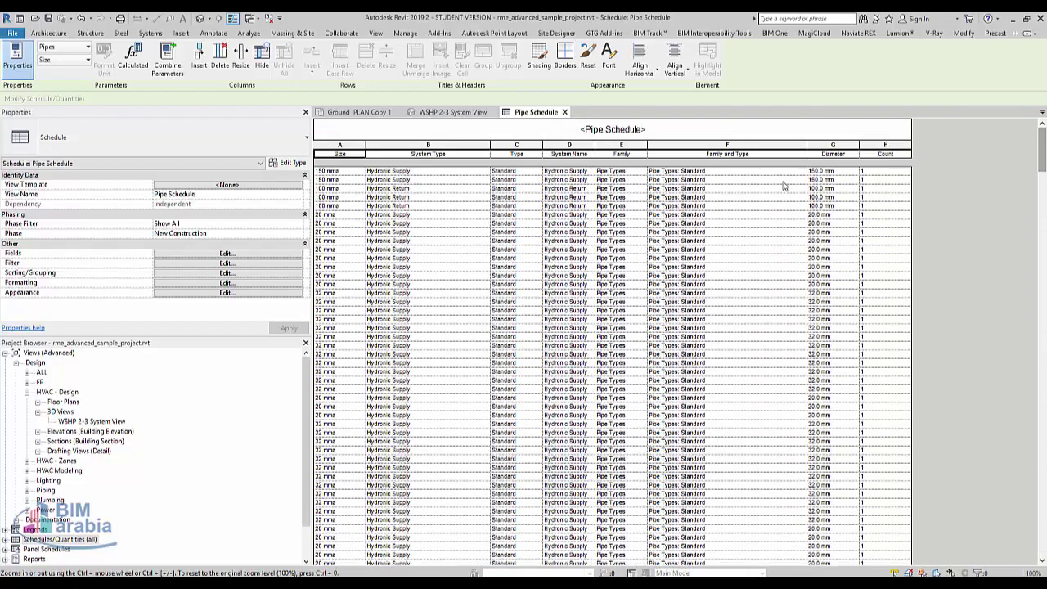
Locate a 100 mm Hydronic Return pipe from the schedule in the model and change its type to Water
left_click(701, 206)
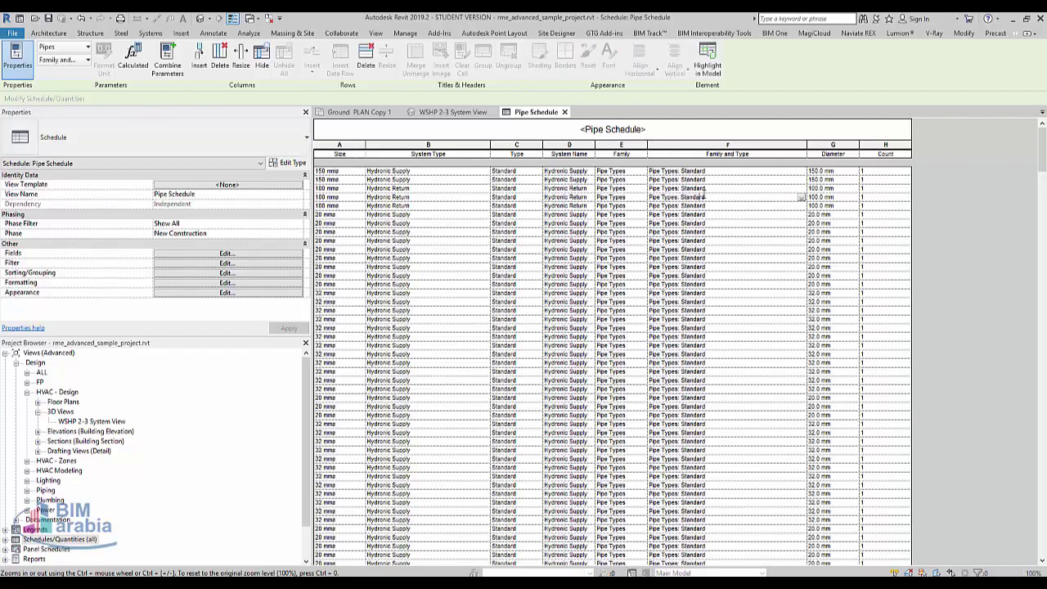
left_click(707, 68)
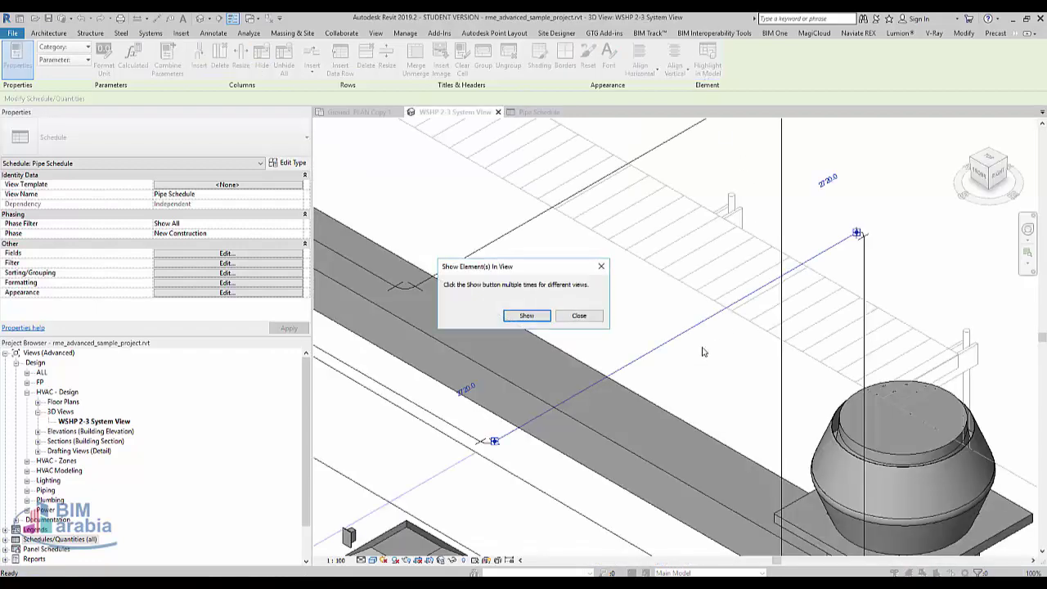
left_click(598, 318)
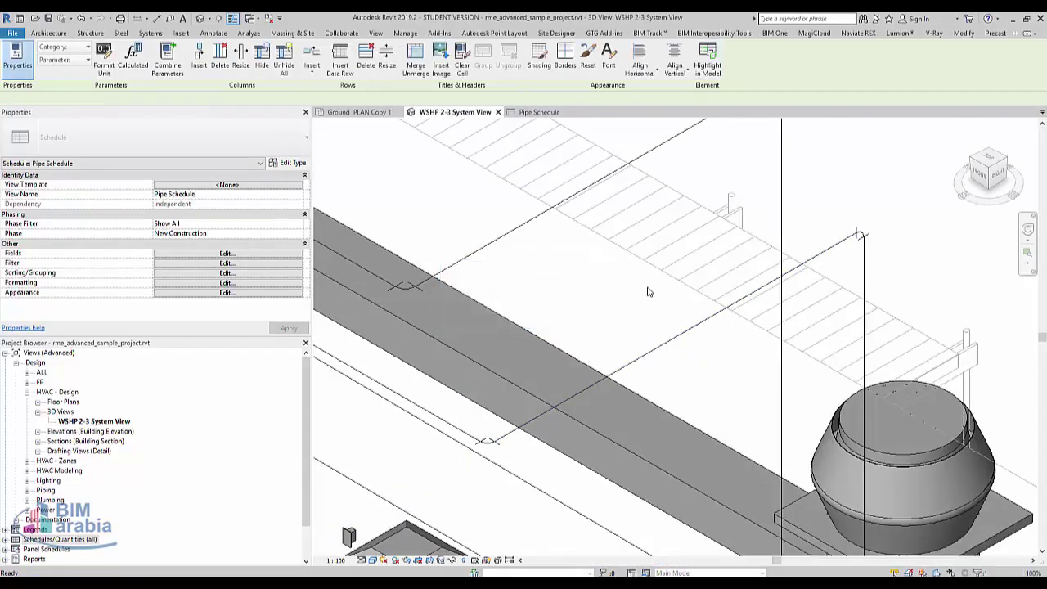
scroll(643, 324, "down", 1)
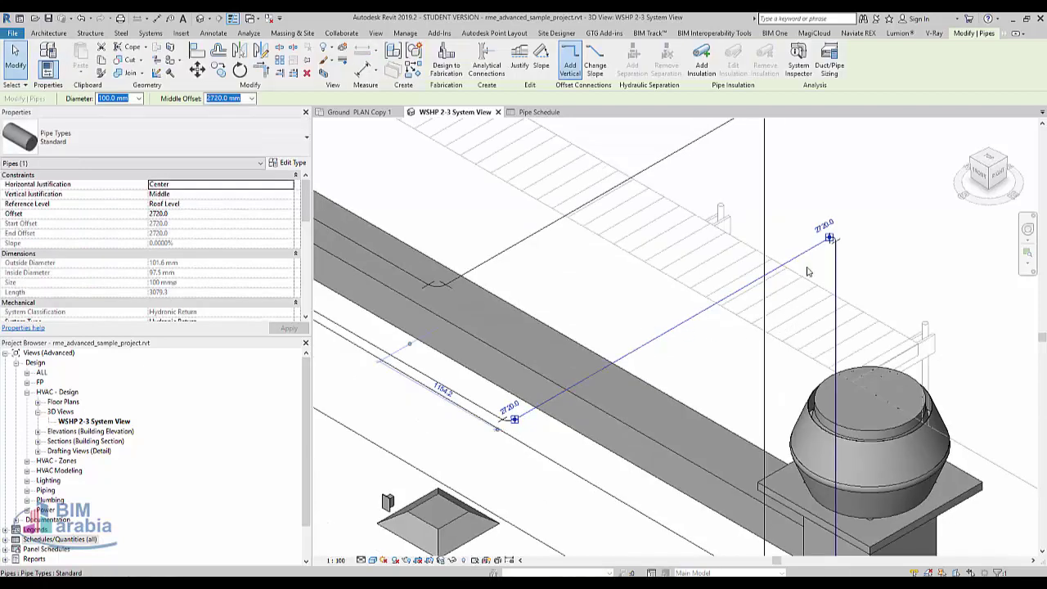
left_click(213, 137)
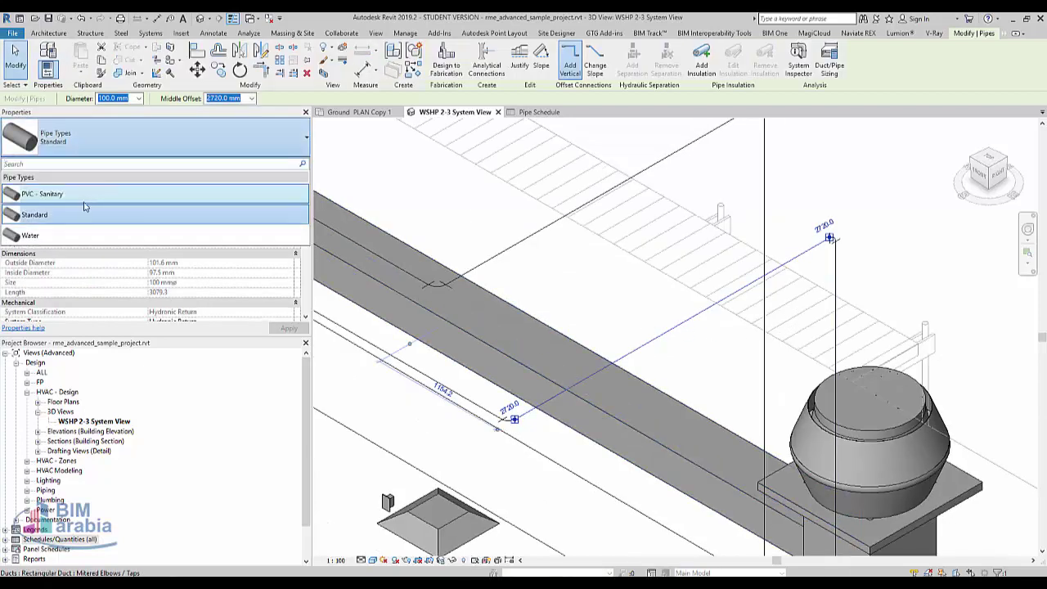
left_click(74, 237)
left_click(835, 181)
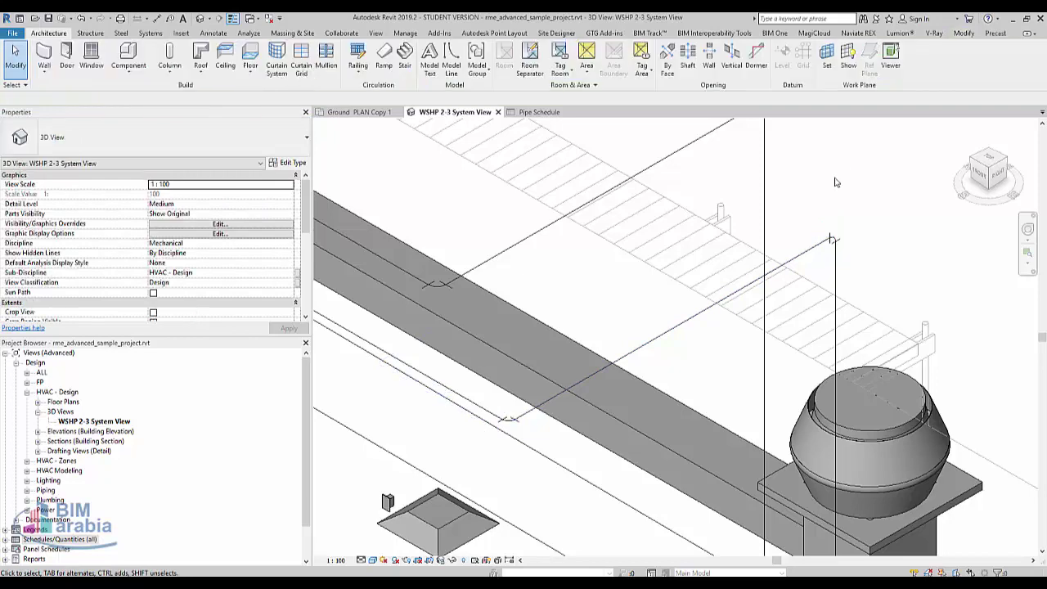
Return to the Pipe Schedule and open its Filter settings
key("ctrl+Tab")
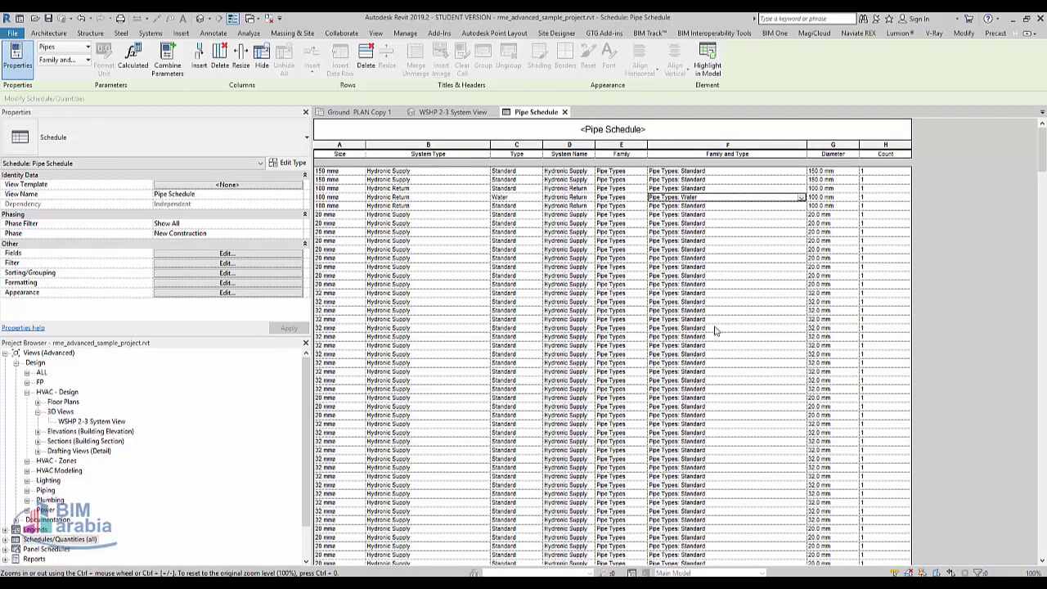
scroll(678, 307, "down", 1)
scroll(678, 307, "up", 1)
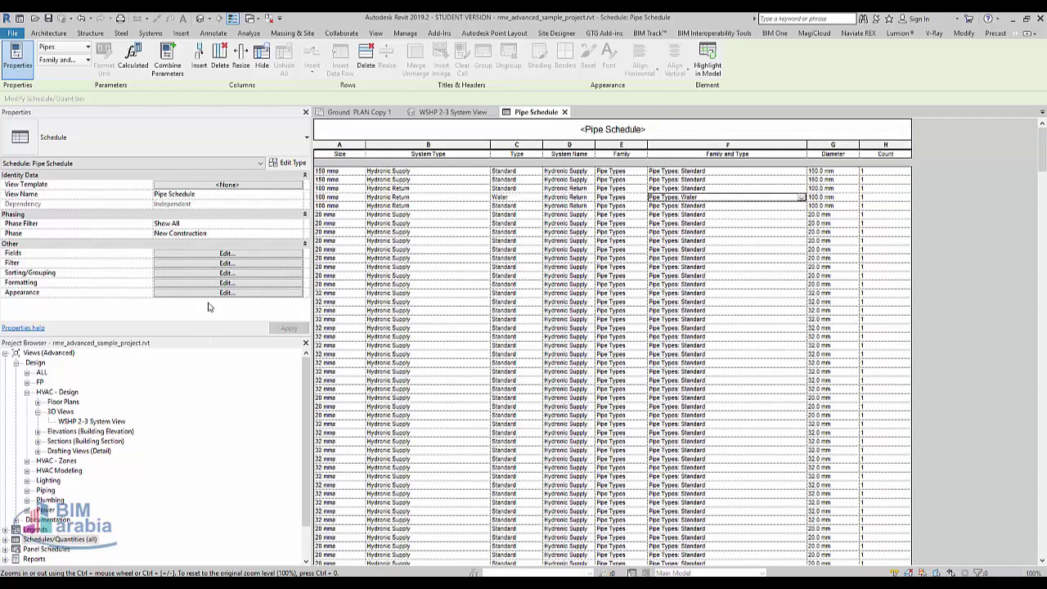
left_click(229, 262)
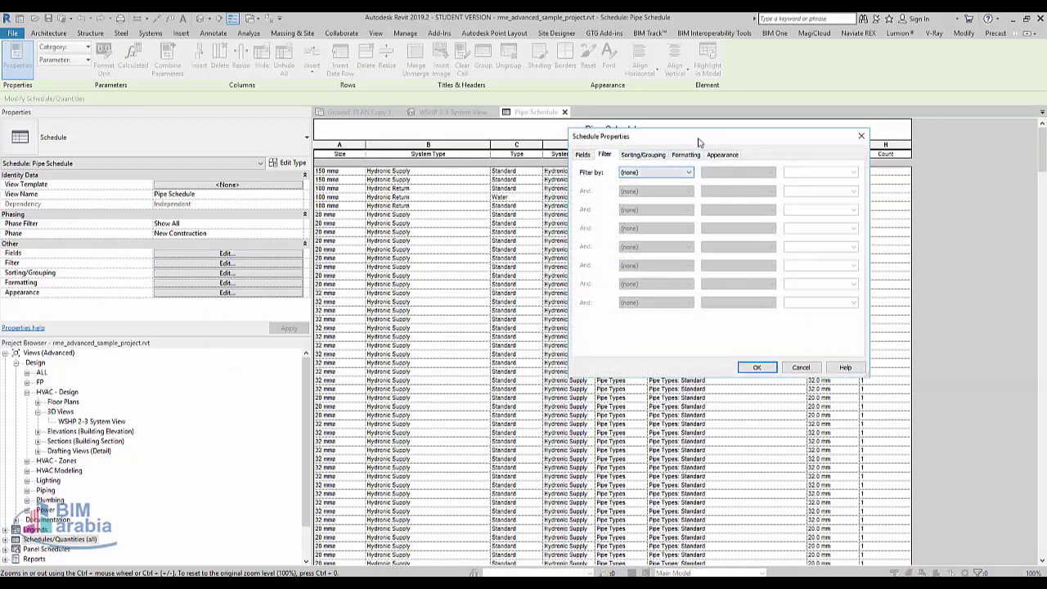
Sort by Family and Type without itemizing, leaving 487 Standard pipes and one Water pipe
left_click_drag(699, 142, 363, 109)
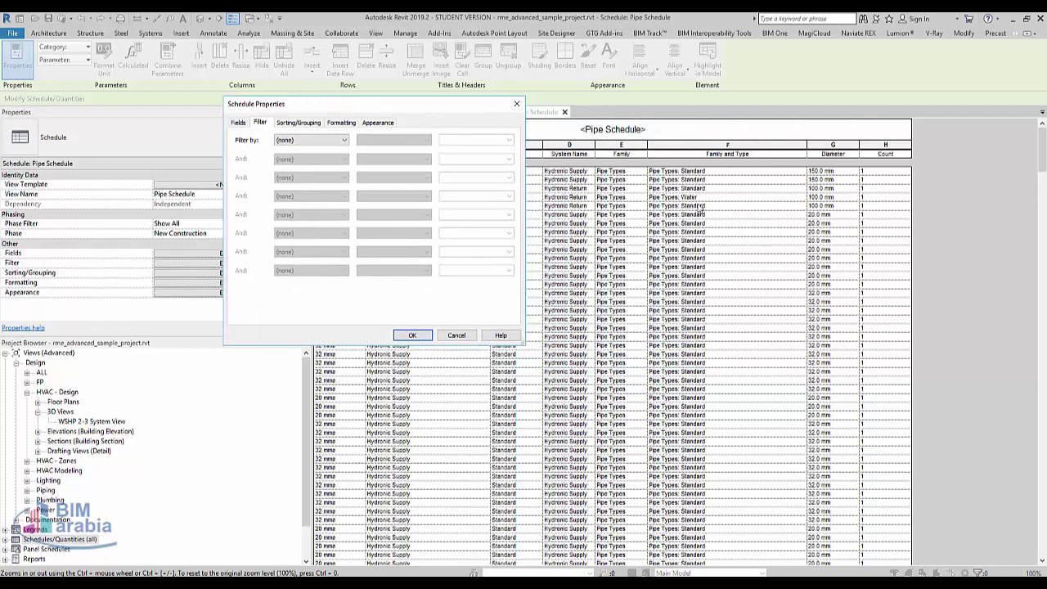
left_click(308, 144)
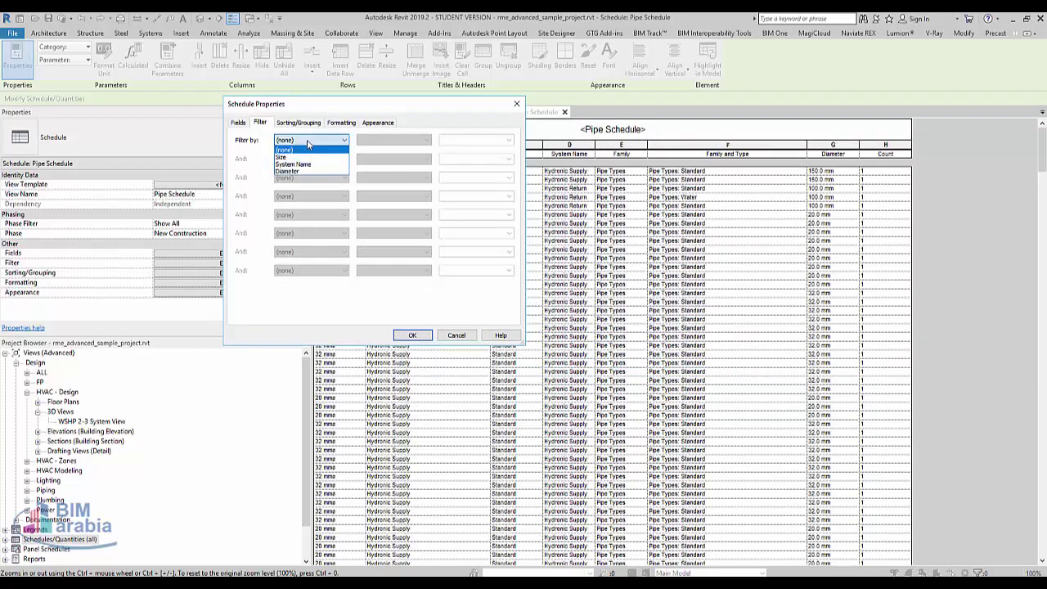
left_click(308, 144)
left_click(304, 124)
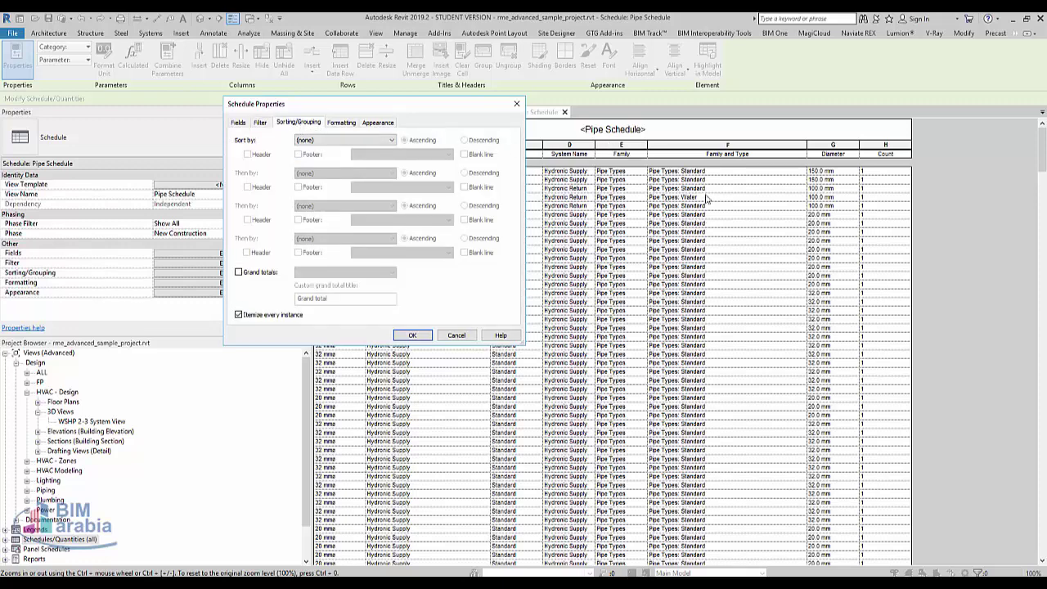
left_click(327, 140)
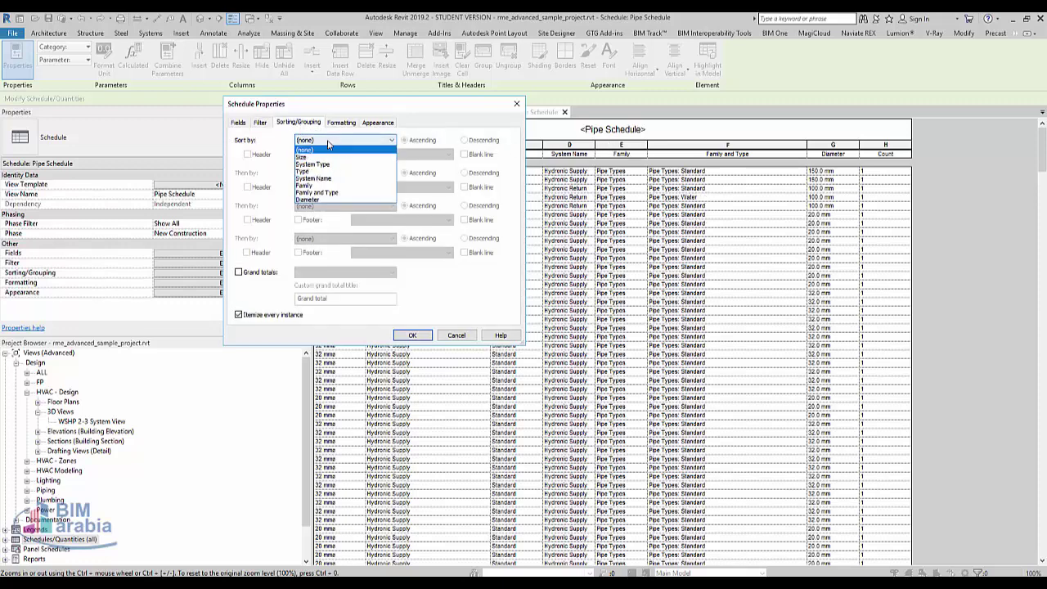
left_click(330, 193)
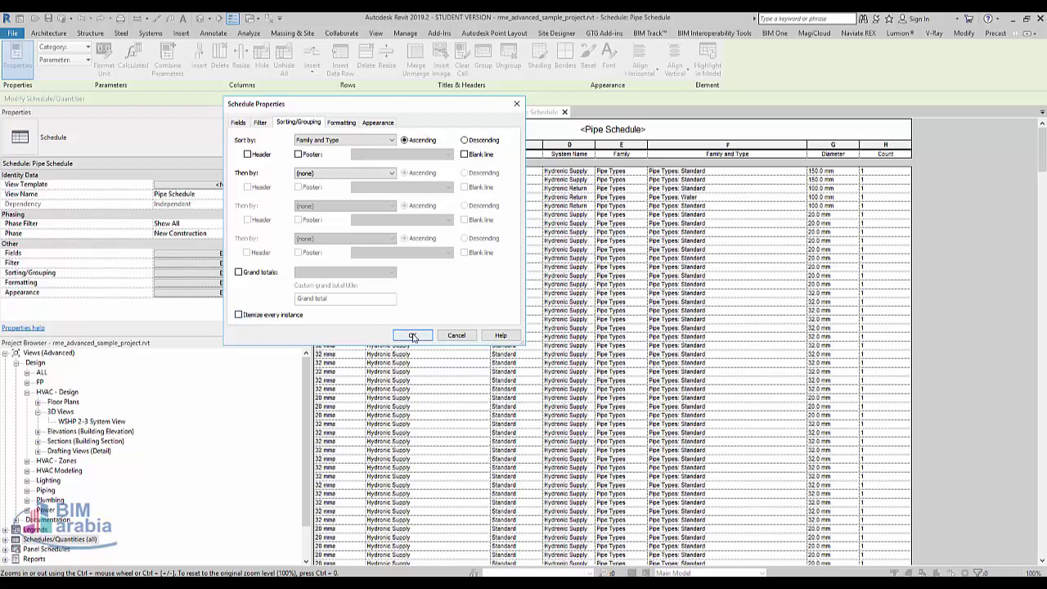
left_click(413, 338)
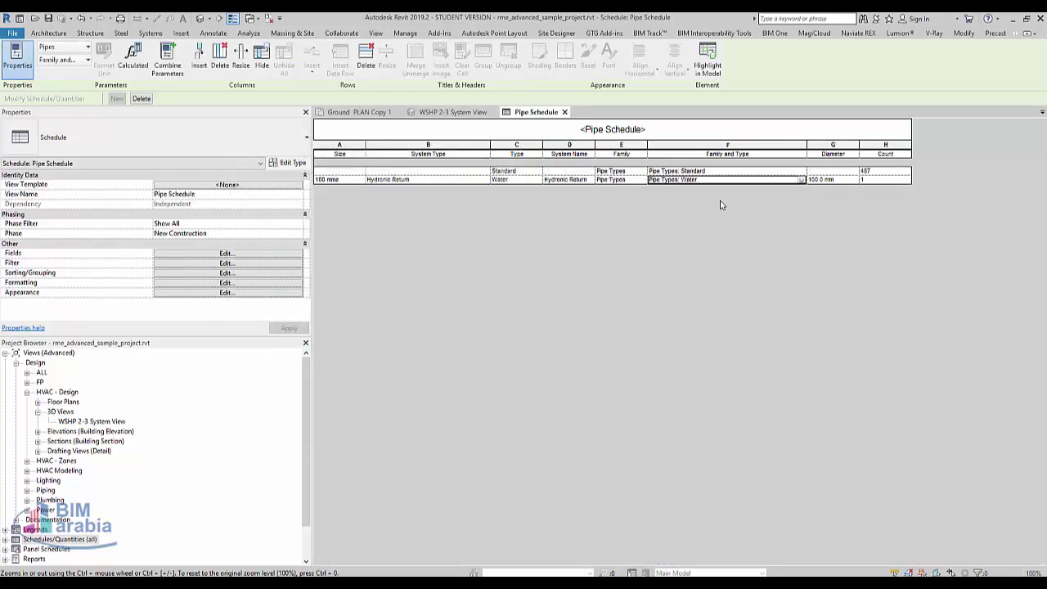
Add Size as the Then by sort level, splitting rows from 15 mm to 150 mm
left_click(272, 276)
left_click(272, 276)
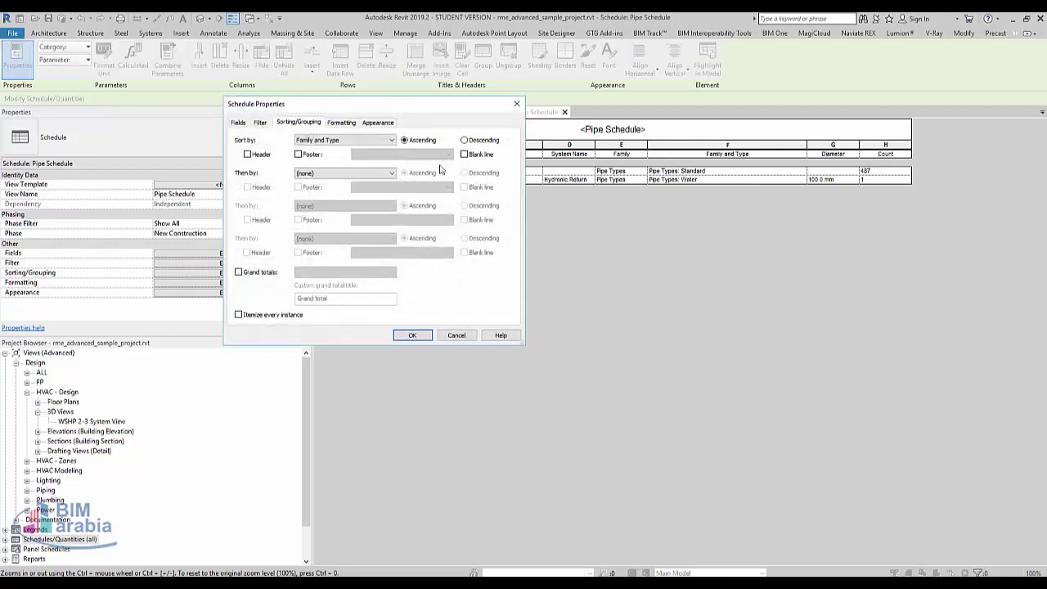
left_click(318, 174)
left_click(319, 187)
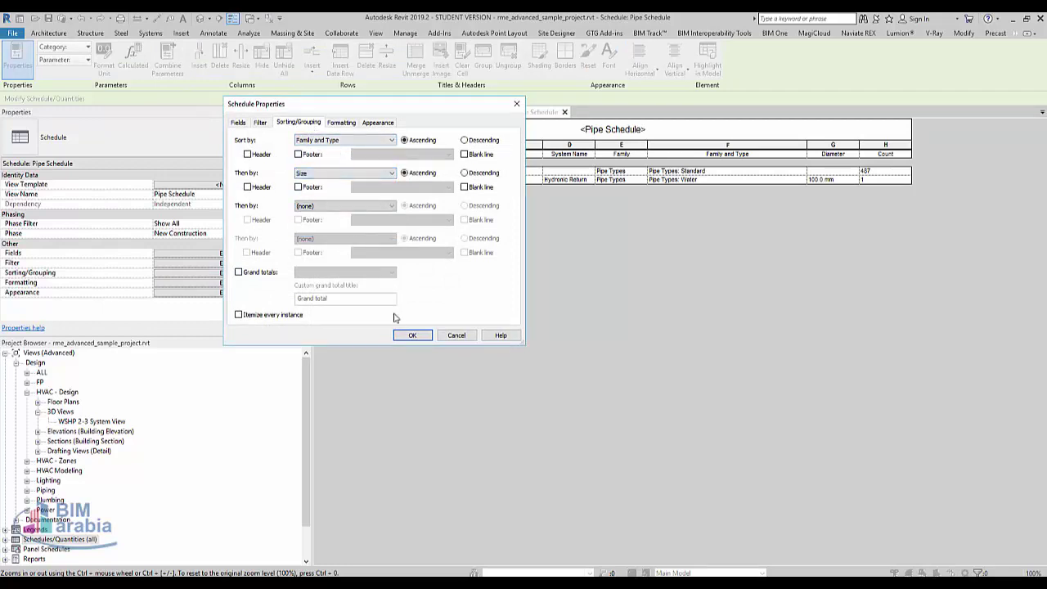
left_click(401, 337)
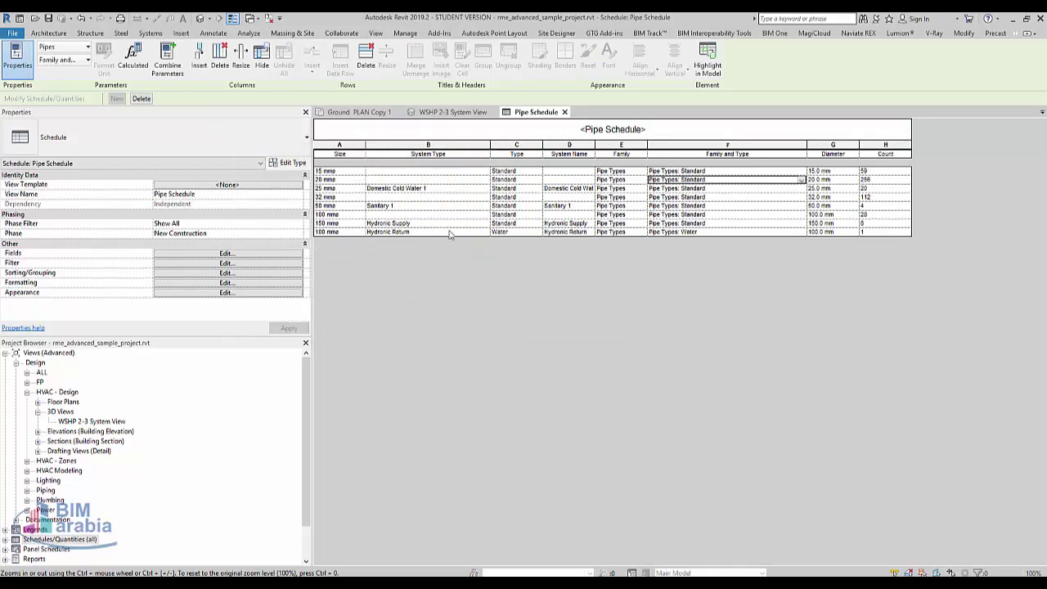
Turn on a Title, count, and totals footer plus blank line for each Family and Type group
left_click(243, 266)
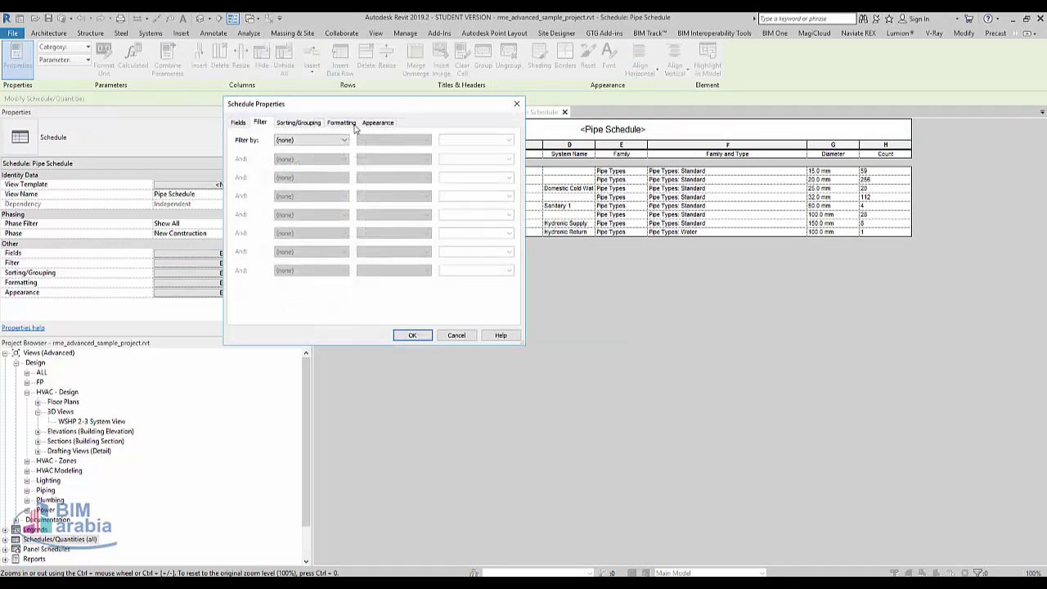
left_click(314, 123)
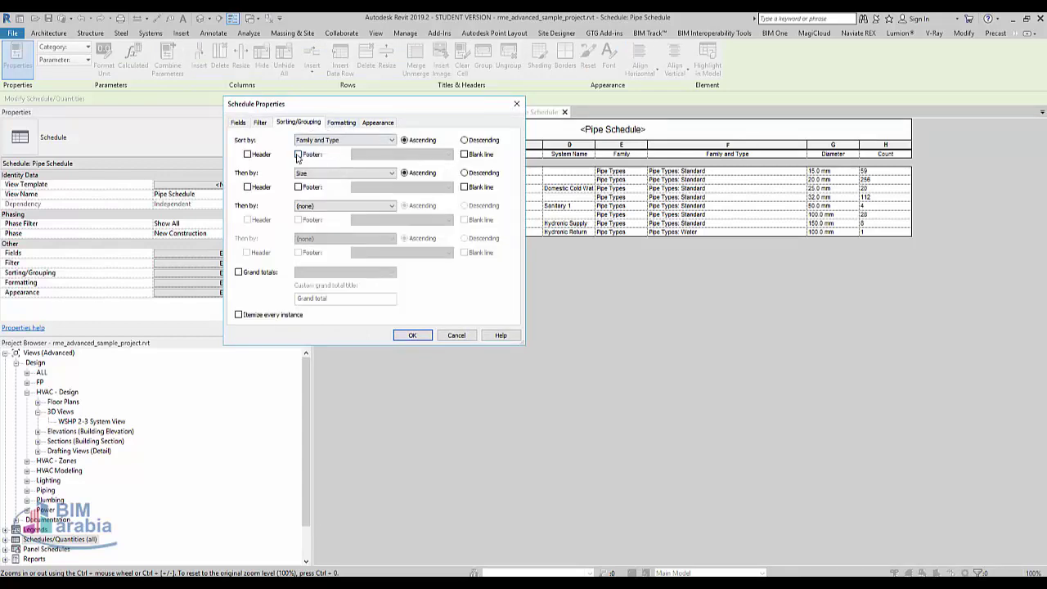
left_click(298, 155)
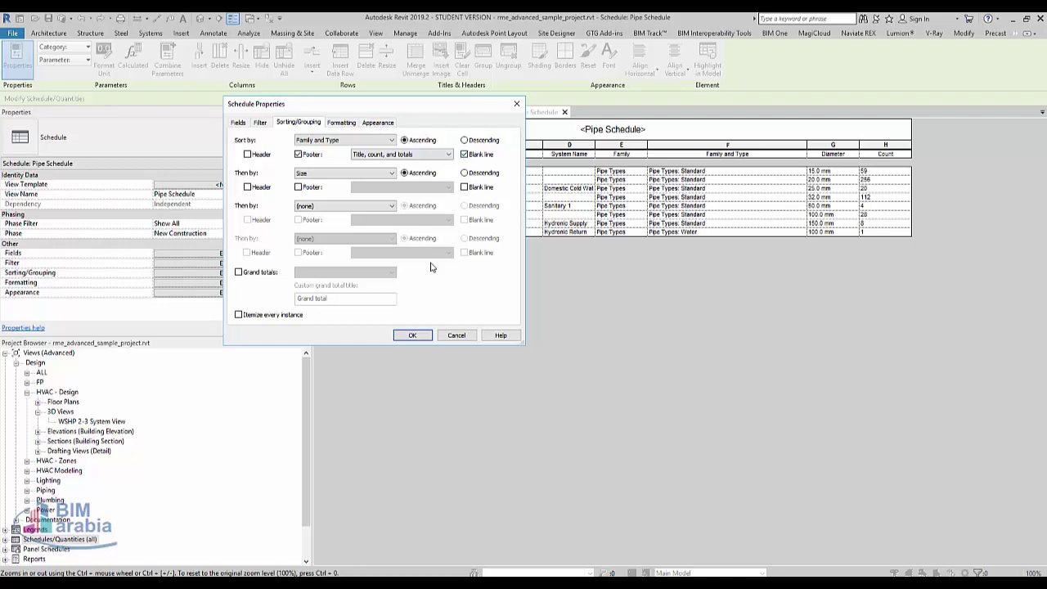
left_click(412, 335)
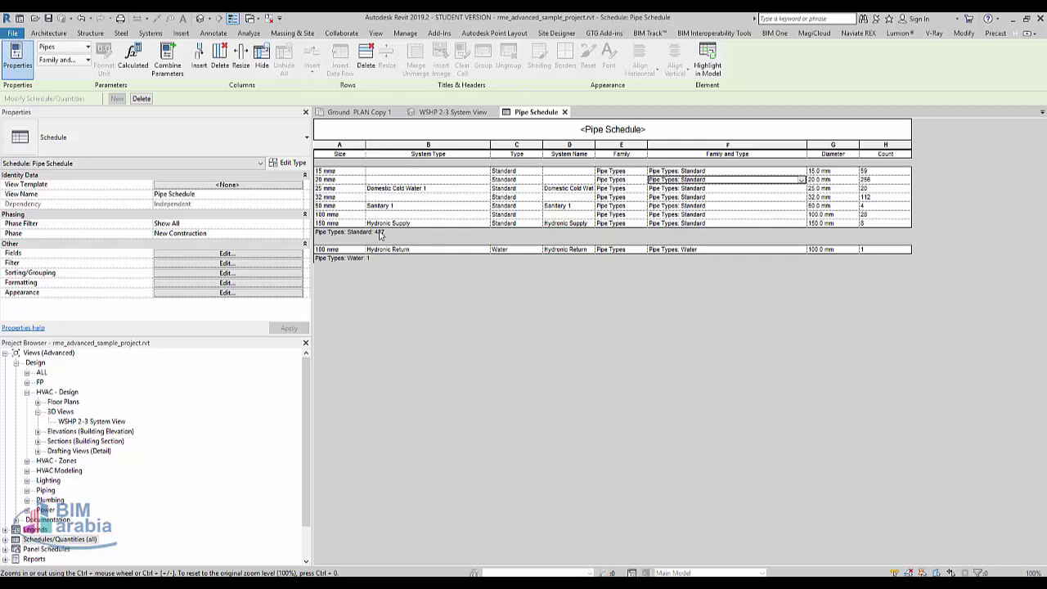
Add the Length field as the schedule's ninth column
left_click(277, 254)
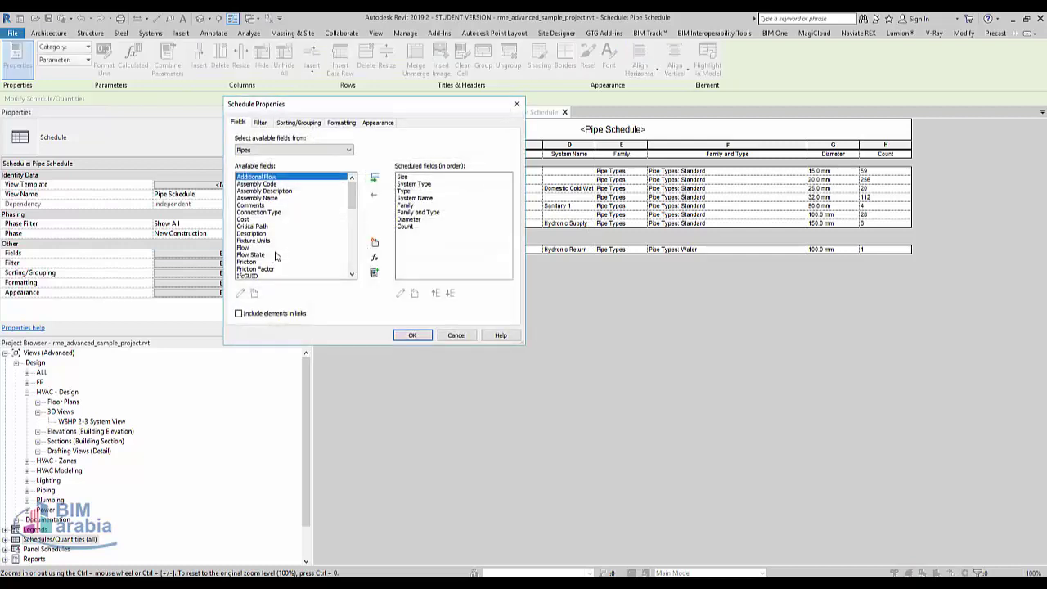
left_click(287, 214)
scroll(294, 246, "down", 3)
left_click(294, 264)
scroll(303, 254, "down", 1)
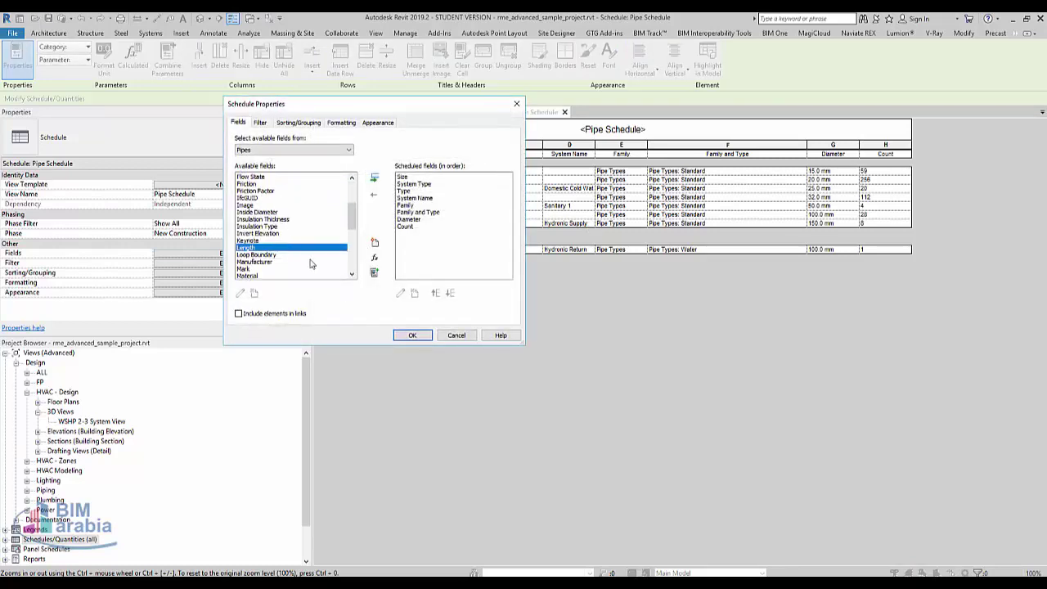
left_click(374, 178)
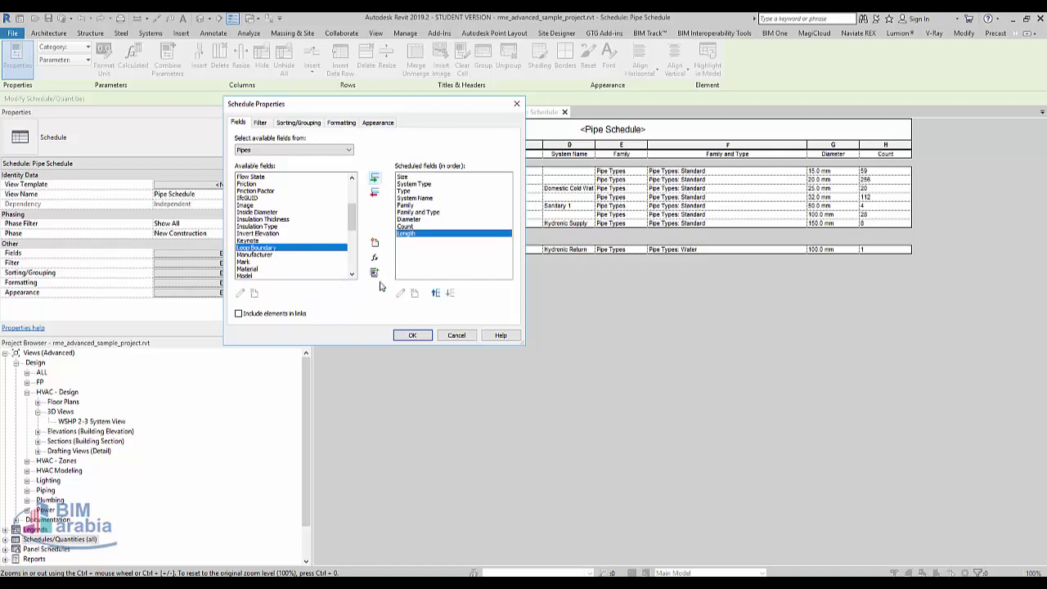
left_click(412, 335)
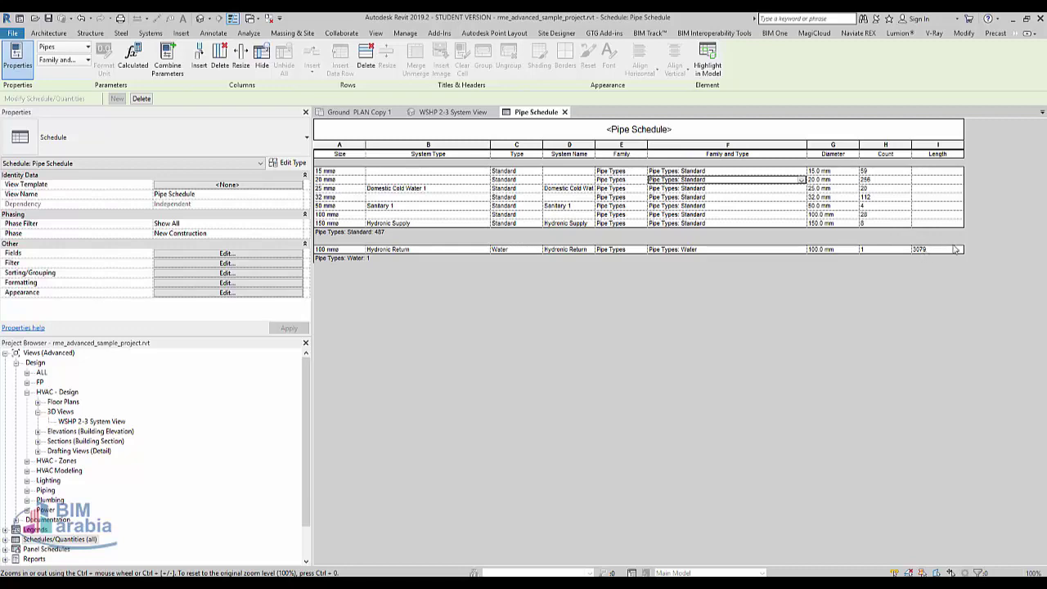
Format the Length field to Calculate totals, giving footers of 927605 for Standard and 3079 for Water
left_click(250, 254)
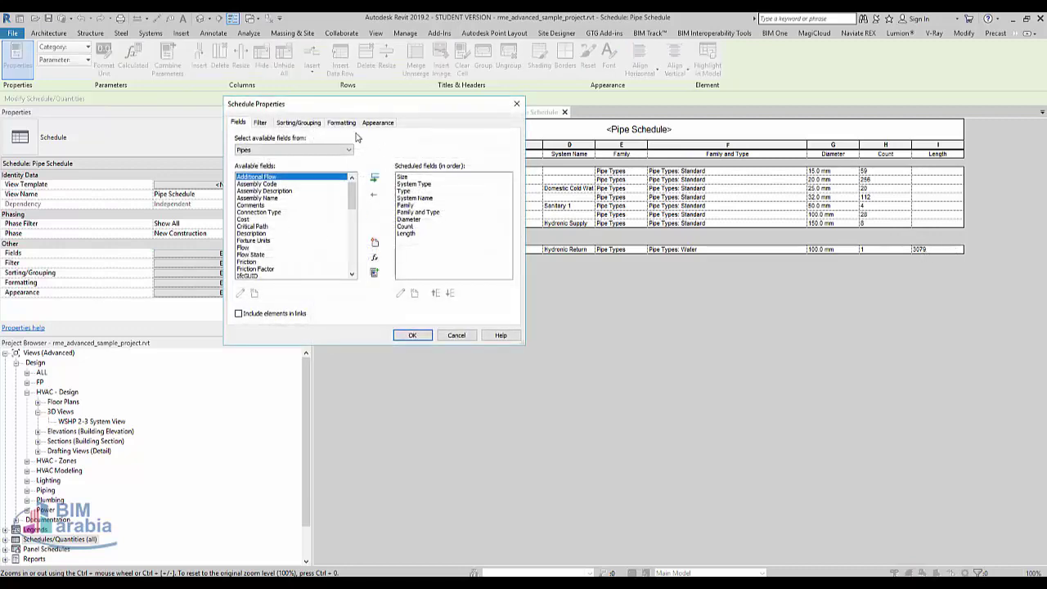
left_click(305, 124)
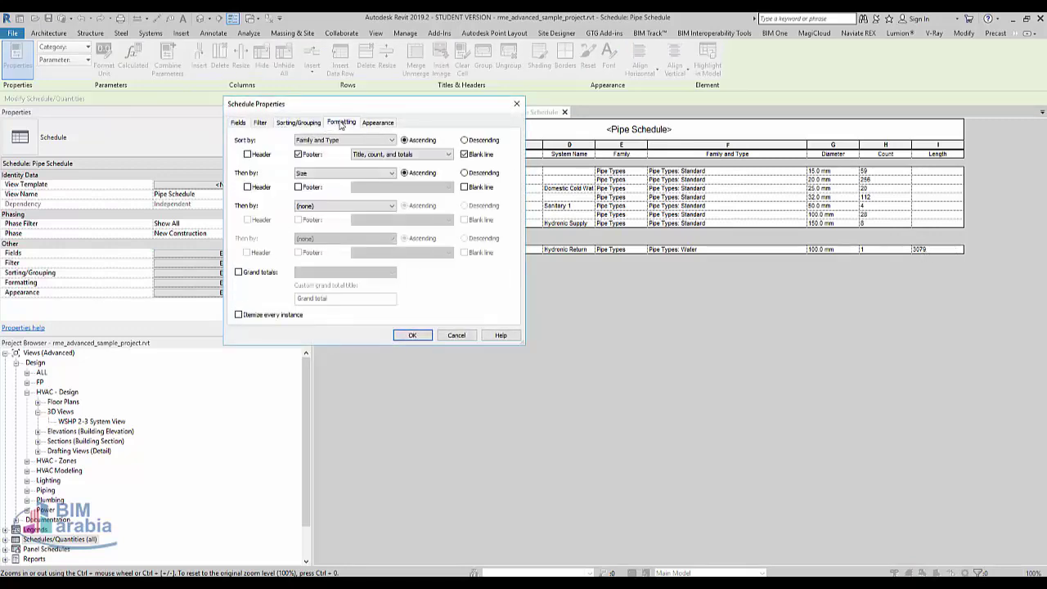
left_click(341, 123)
left_click(255, 204)
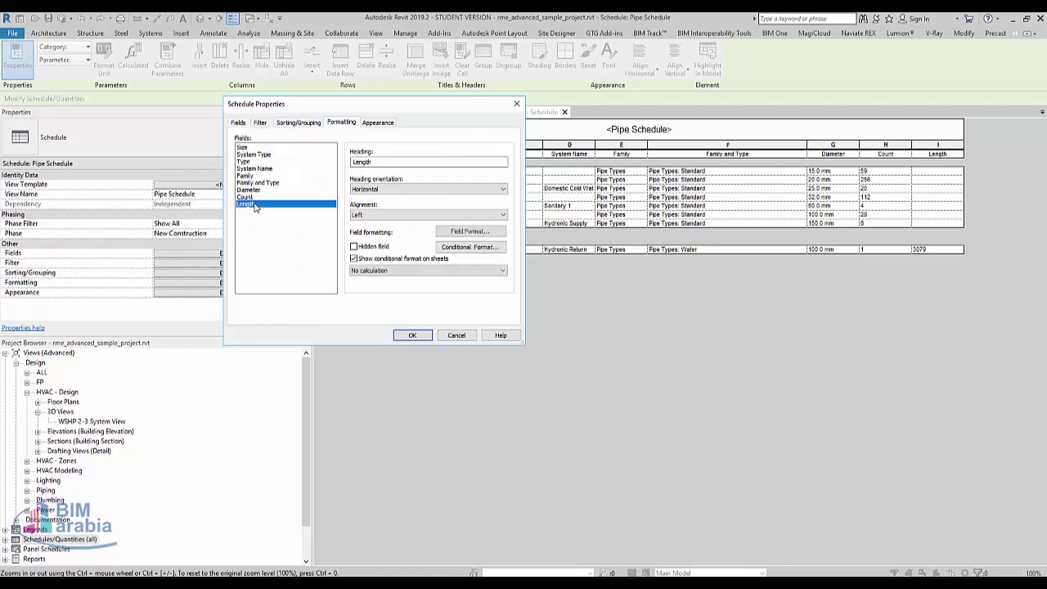
left_click(383, 273)
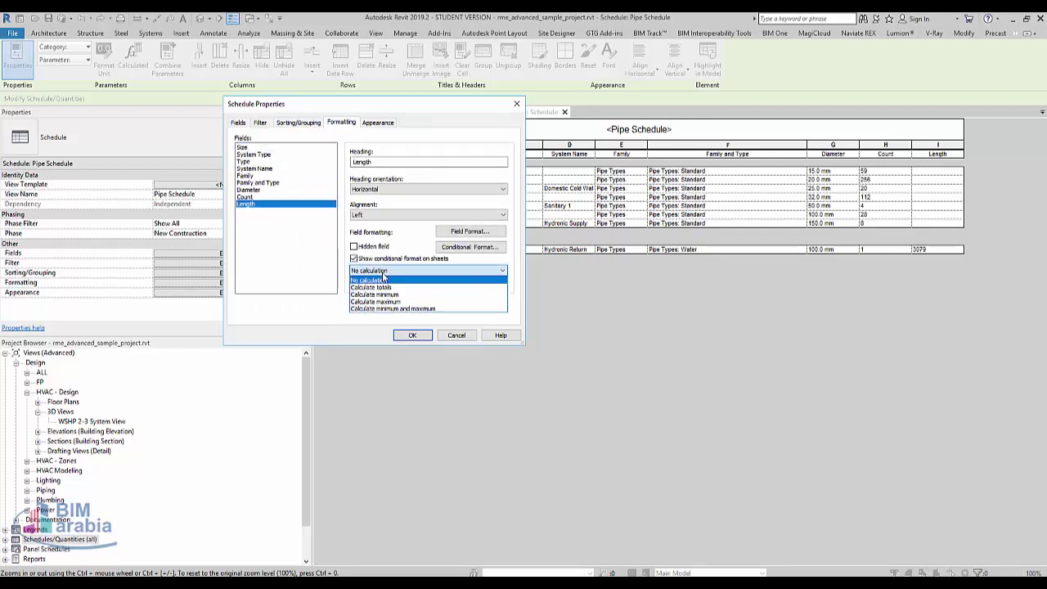
left_click(409, 288)
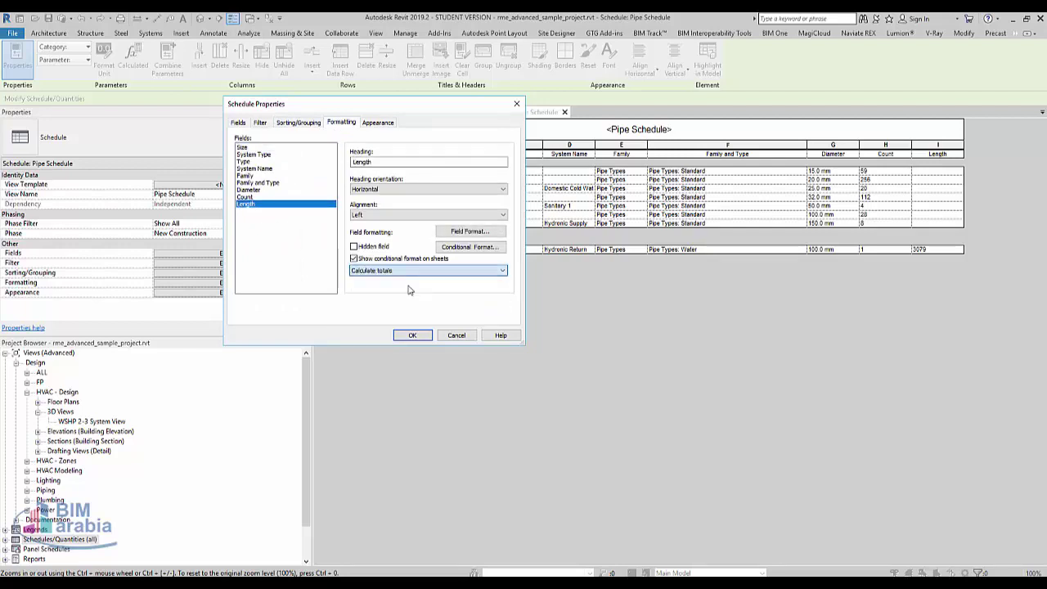
left_click(410, 334)
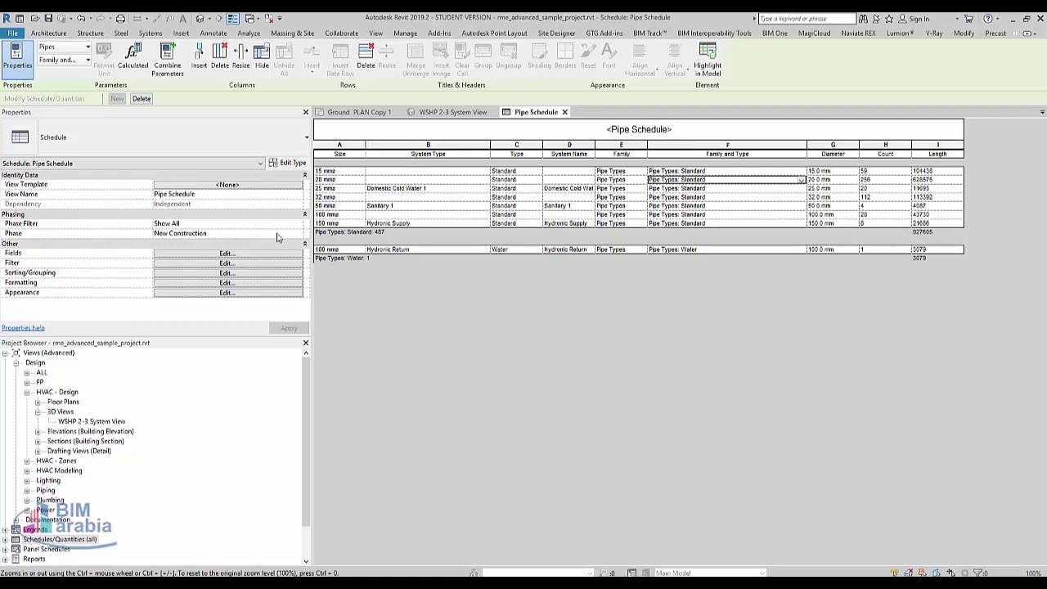
Set the Count field's formatting to Calculate totals, so the footers show 487 and 1
left_click(254, 253)
left_click(335, 124)
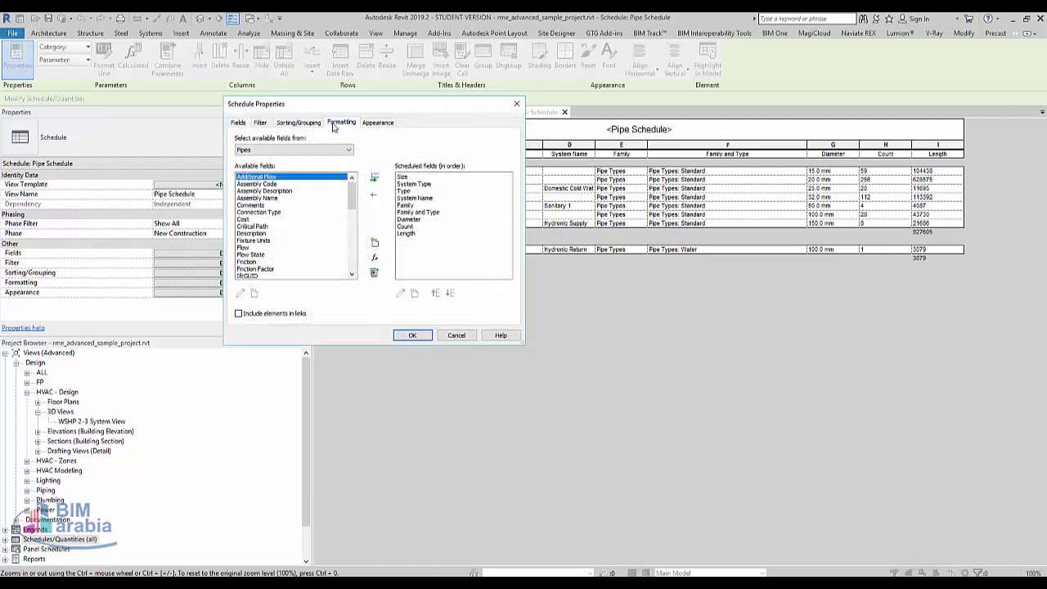
left_click(258, 197)
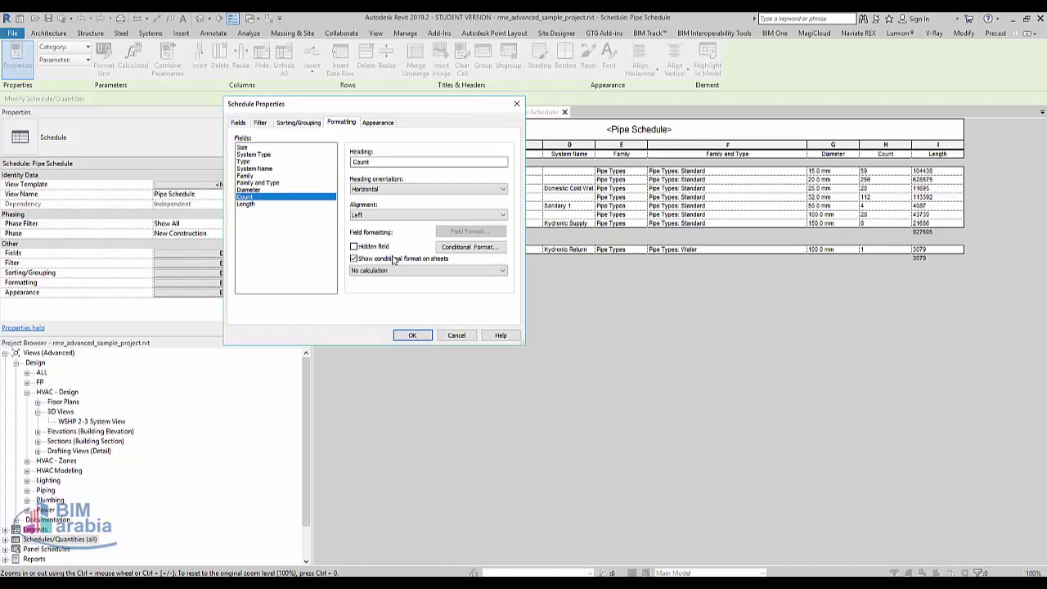
left_click(390, 269)
left_click(390, 266)
left_click(390, 259)
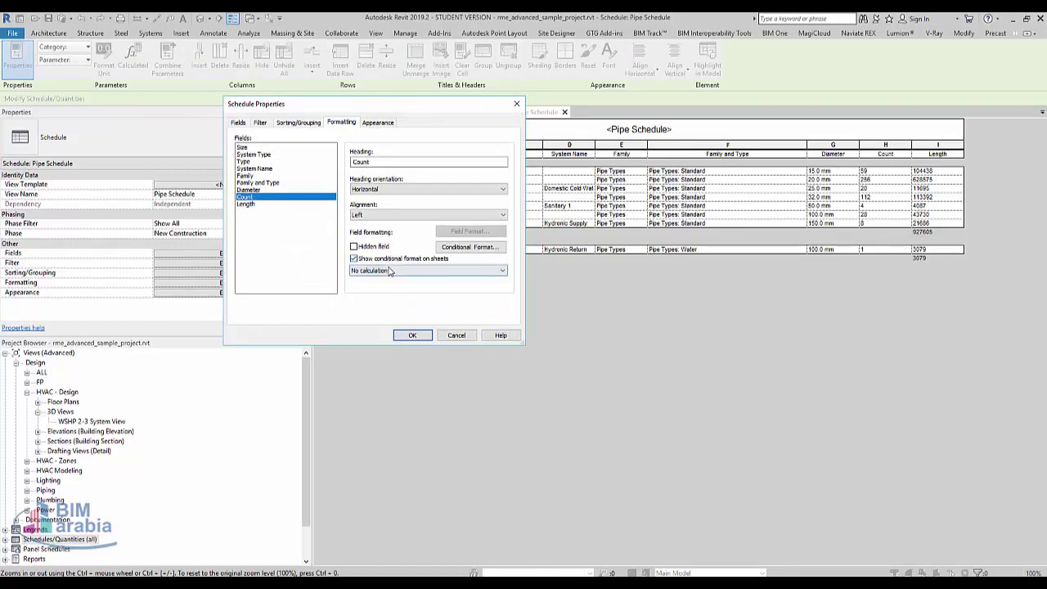
left_click(391, 270)
left_click(417, 289)
left_click(401, 270)
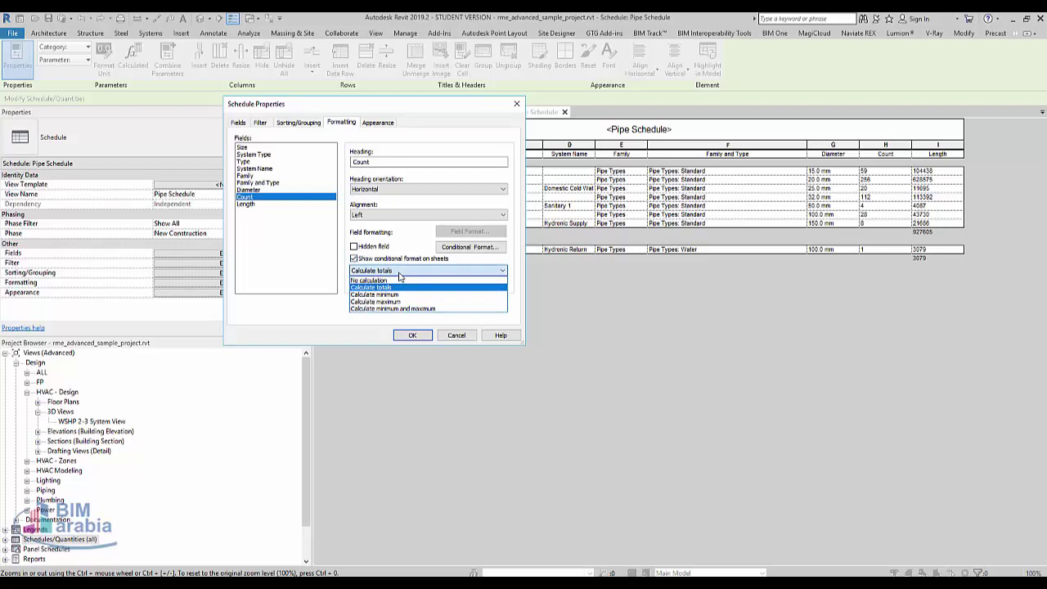
left_click(400, 273)
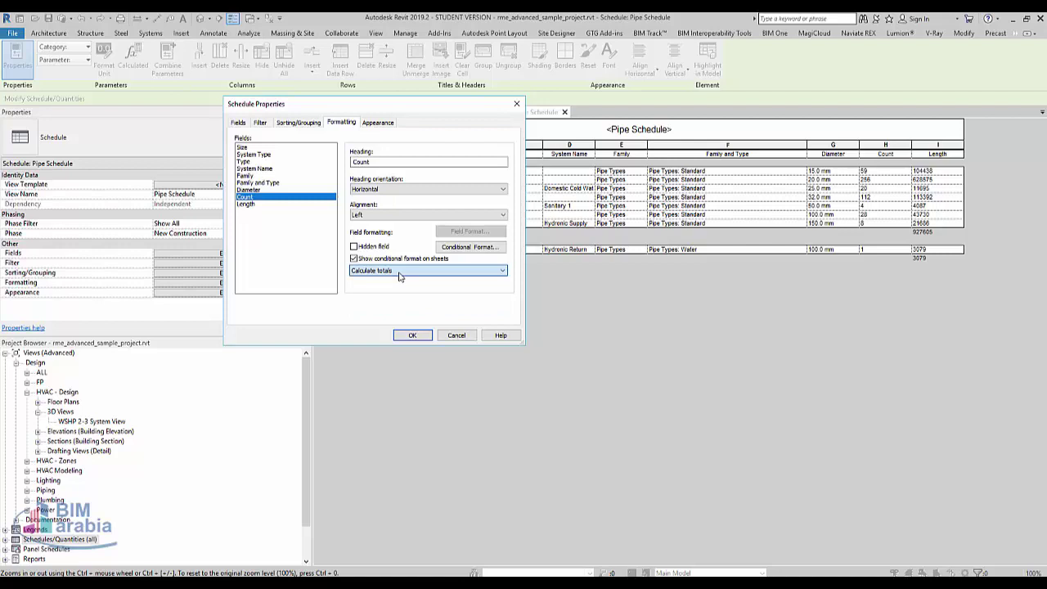
left_click(412, 336)
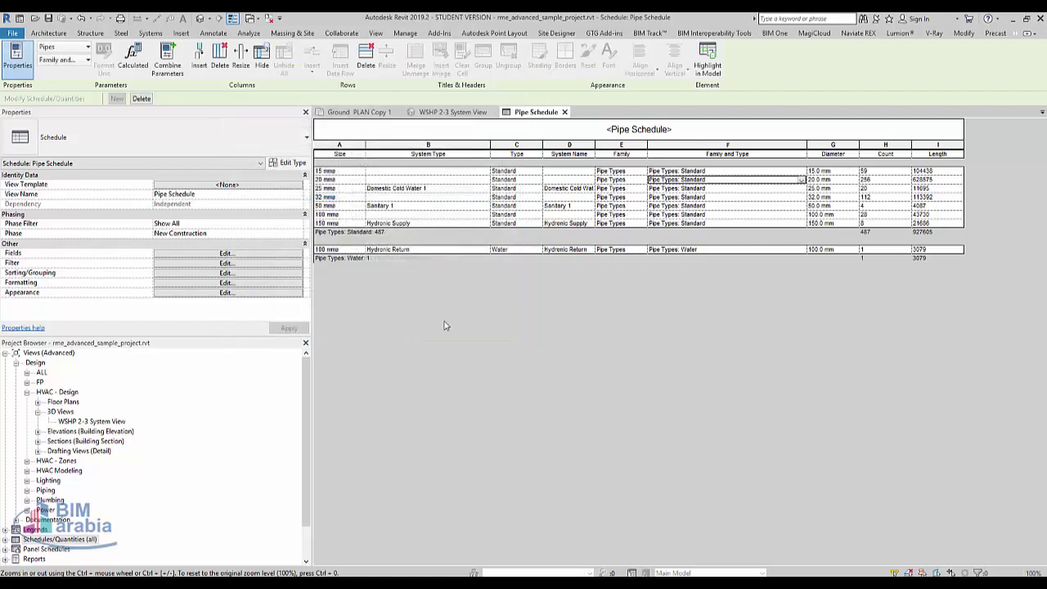